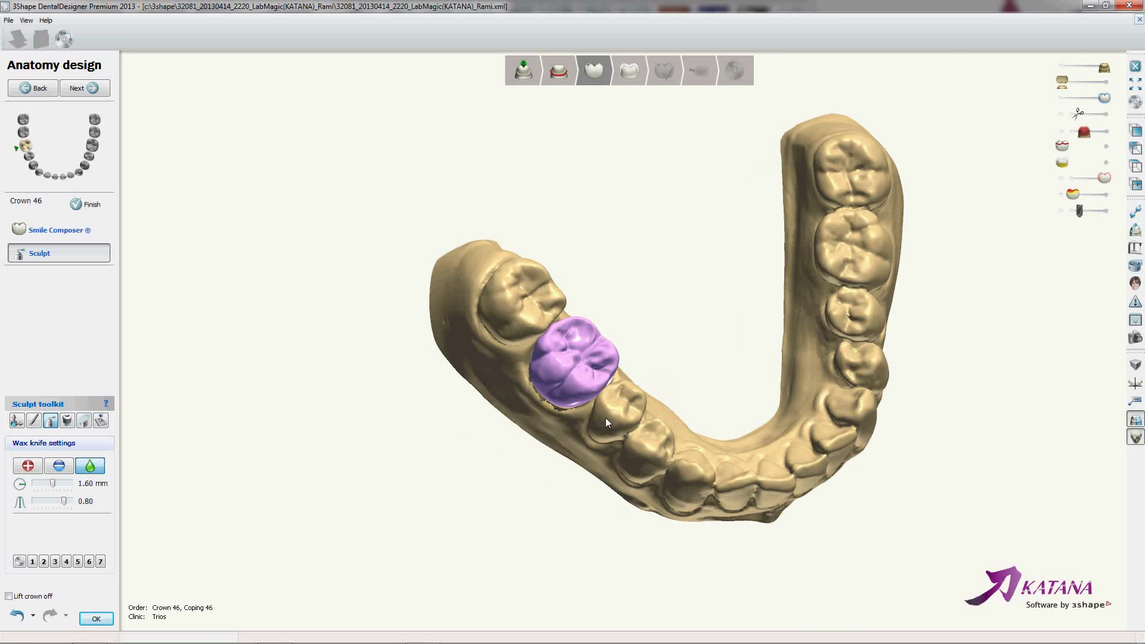
Close the Sculpt toolkit and advance from crown 46's anatomy design, triggering the 1.20 mm warning.
{"action": "scroll", "coordinate": [603, 424], "scroll_direction": "up", "scroll_amount": 2}
{"action": "scroll", "coordinate": [614, 418], "scroll_direction": "up", "scroll_amount": 1}
{"action": "mouse_move", "coordinate": [618, 385]}
{"action": "right_mouse_down"}
{"action": "mouse_move", "coordinate": [633, 367]}
{"action": "mouse_move", "coordinate": [636, 399]}
{"action": "mouse_move", "coordinate": [600, 415]}
{"action": "mouse_move", "coordinate": [616, 386]}
{"action": "right_mouse_up"}
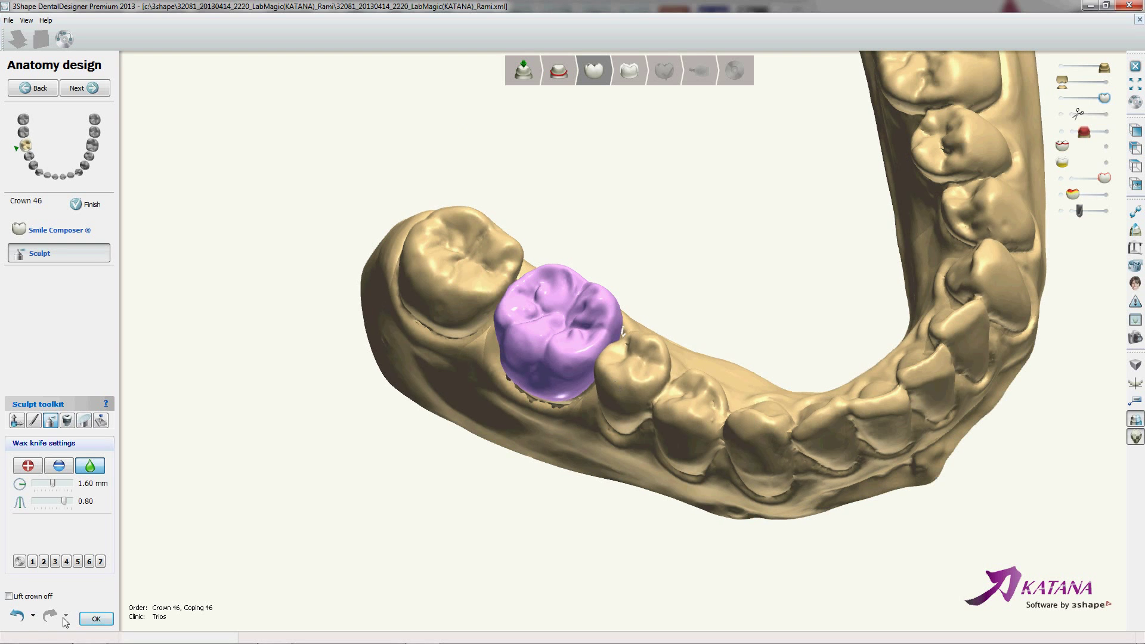
{"action": "left_click", "coordinate": [96, 619]}
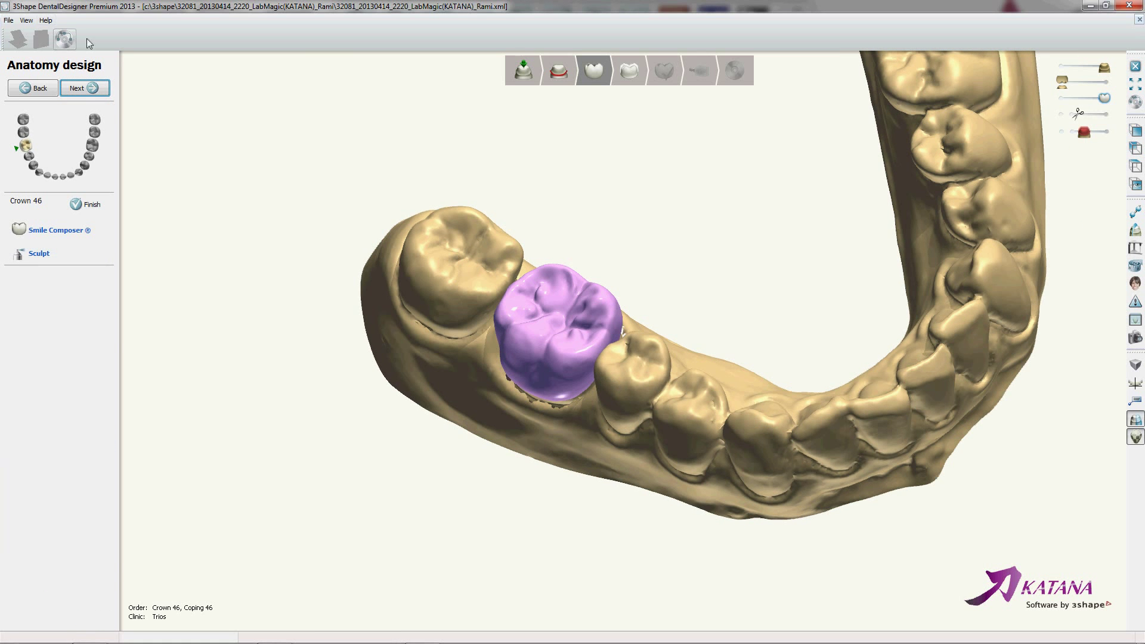
{"action": "left_click", "coordinate": [84, 87]}
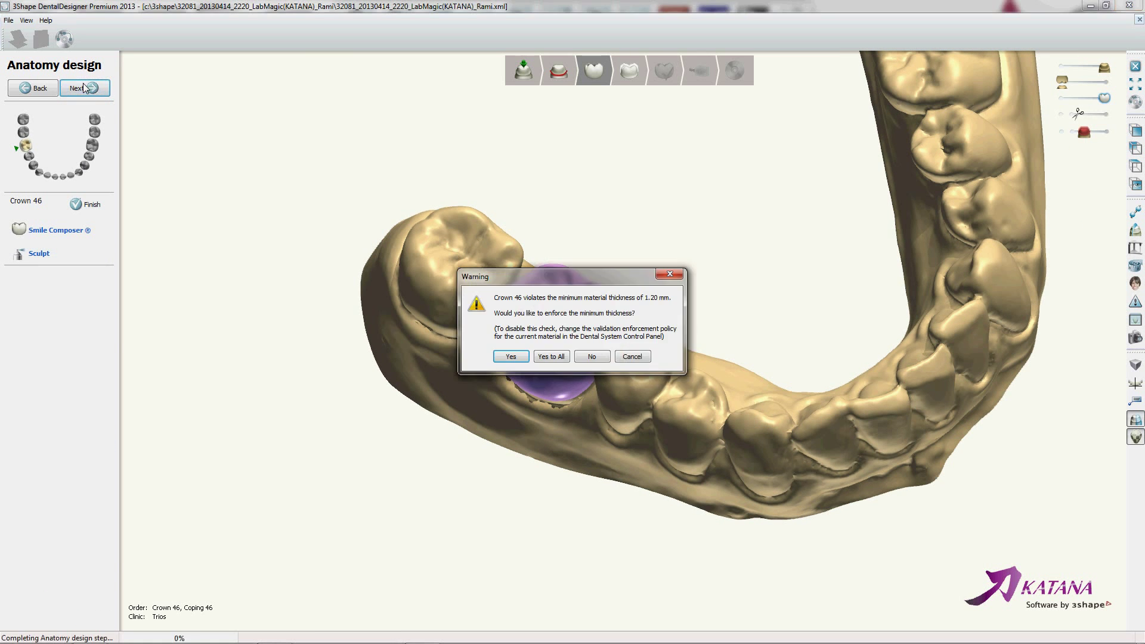
Choose Yes to All to enforce 1.20 mm thickness, then view the lower jaw in Frame design.
{"action": "left_click", "coordinate": [552, 356]}
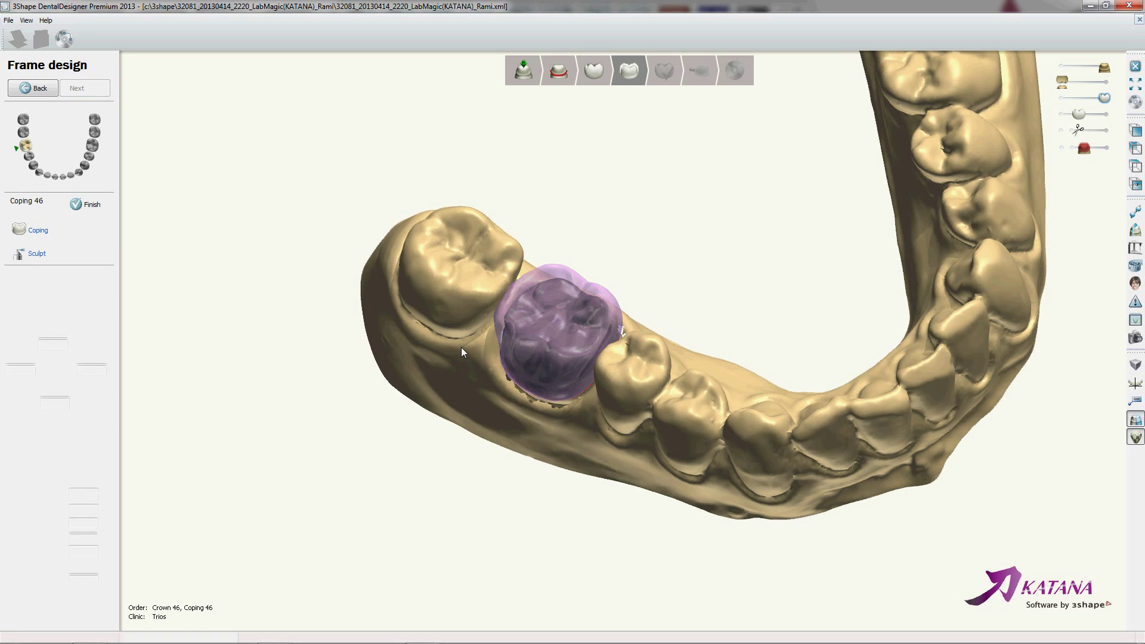
{"action": "scroll", "coordinate": [532, 370], "scroll_direction": "down", "scroll_amount": 5}
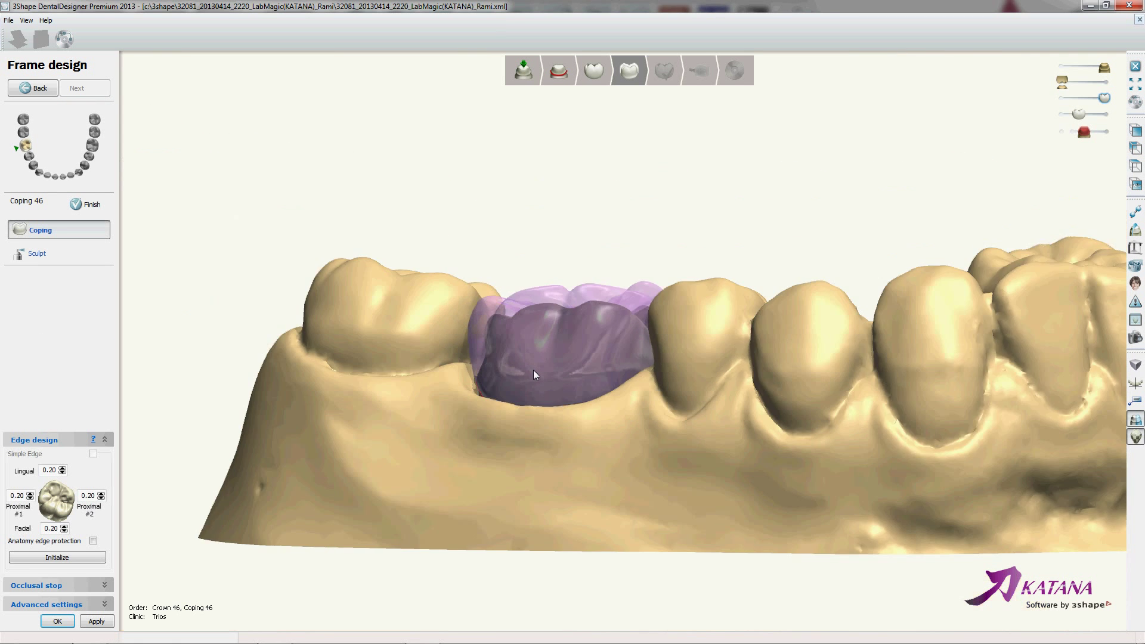
{"action": "right_click_drag", "start_coordinate": [533, 370], "coordinate": [640, 433]}
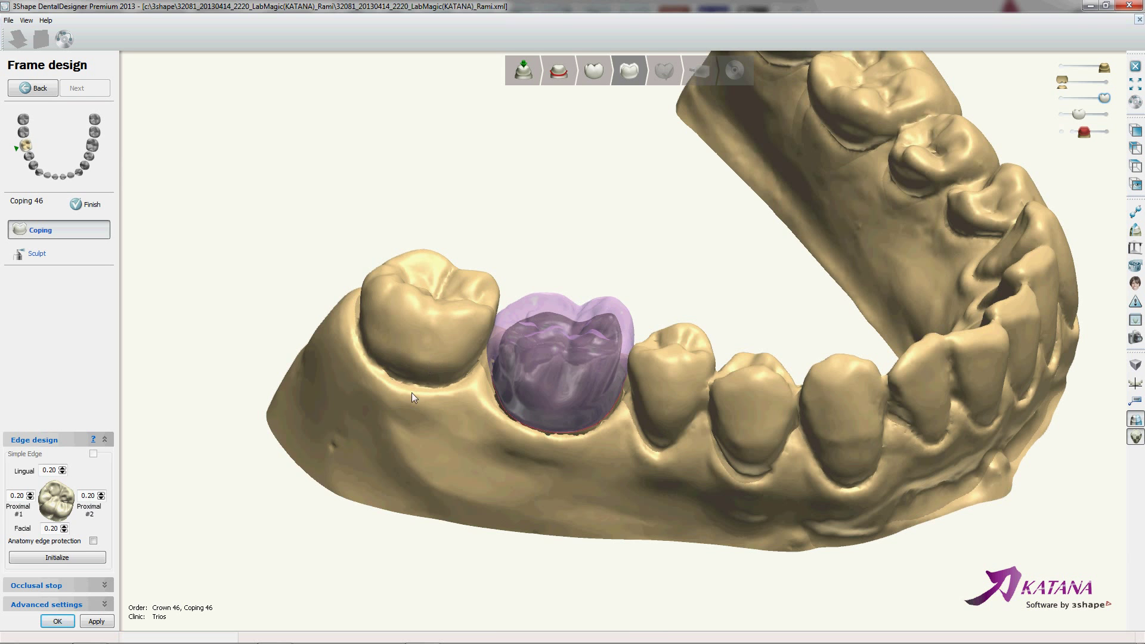
Expand the Occlusal stop and Advanced coping panels and adjust transparency so coping 46 shows solid.
{"action": "left_click", "coordinate": [104, 586]}
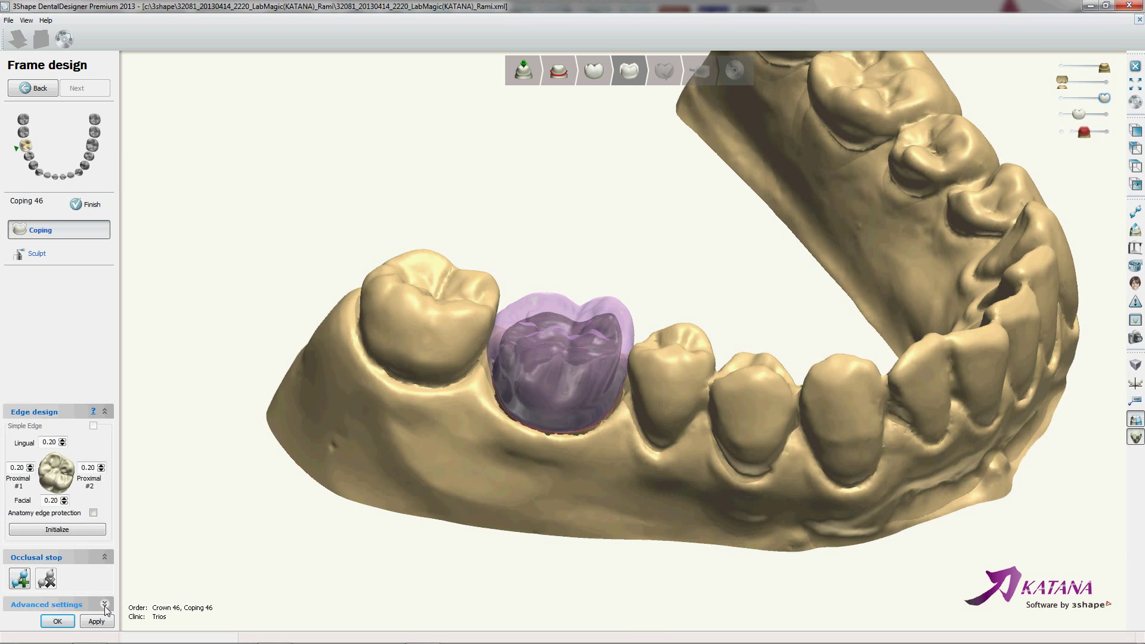
{"action": "left_click", "coordinate": [105, 605]}
{"action": "right_click_drag", "start_coordinate": [493, 416], "coordinate": [525, 381]}
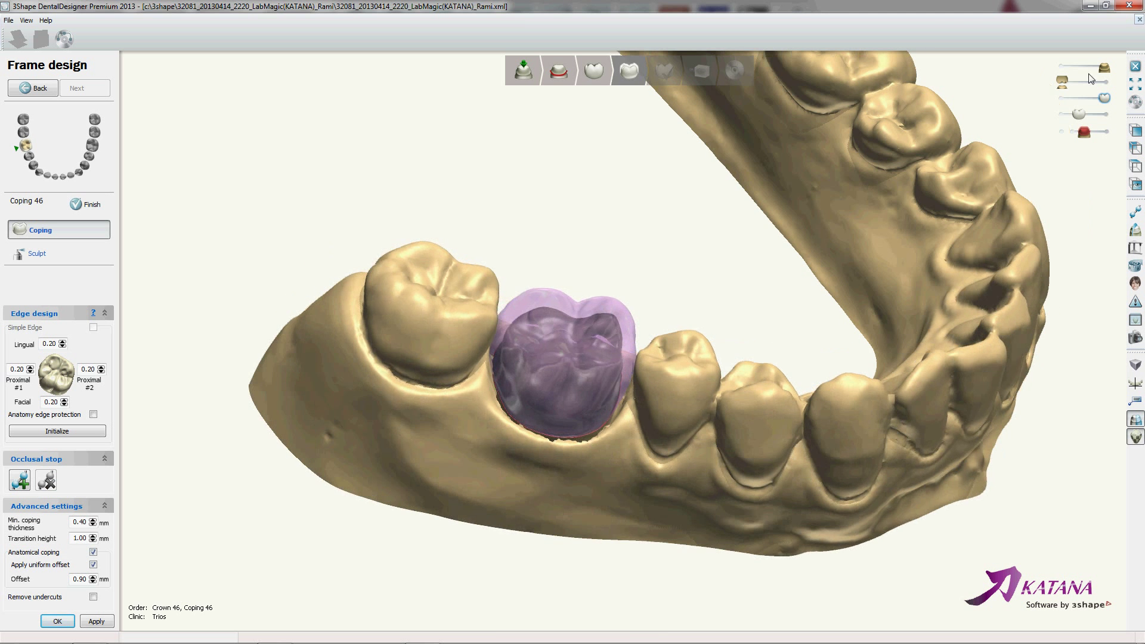
{"action": "mouse_move", "coordinate": [1105, 97]}
{"action": "left_mouse_down"}
{"action": "mouse_move", "coordinate": [1061, 98]}
{"action": "mouse_move", "coordinate": [1105, 98]}
{"action": "left_mouse_up"}
{"action": "left_click_drag", "start_coordinate": [1081, 114], "coordinate": [1062, 113]}
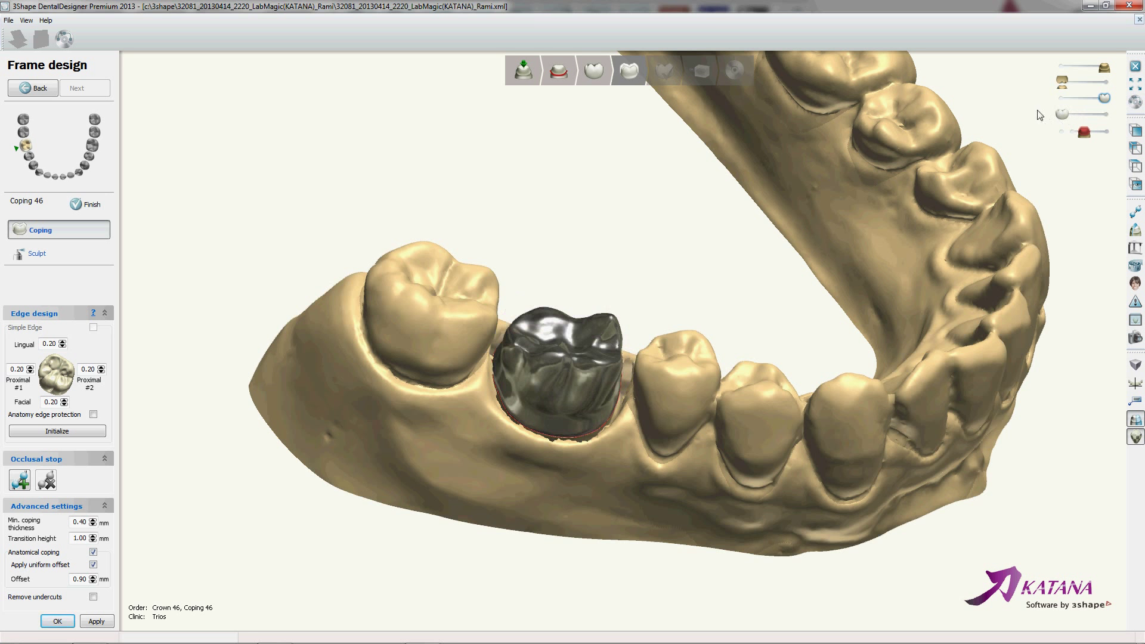
{"action": "mouse_move", "coordinate": [564, 384]}
{"action": "right_mouse_down"}
{"action": "mouse_move", "coordinate": [580, 370]}
{"action": "mouse_move", "coordinate": [555, 372]}
{"action": "right_mouse_up"}
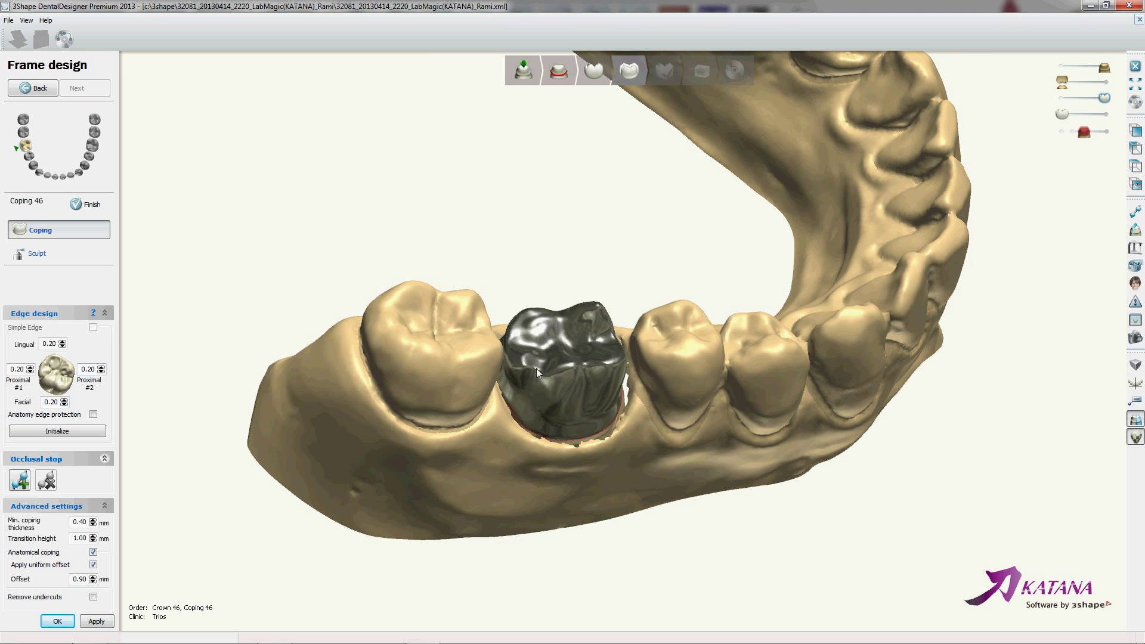
{"action": "mouse_move", "coordinate": [567, 346]}
{"action": "right_mouse_down"}
{"action": "mouse_move", "coordinate": [578, 371]}
{"action": "mouse_move", "coordinate": [628, 282]}
{"action": "mouse_move", "coordinate": [723, 317]}
{"action": "mouse_move", "coordinate": [762, 358]}
{"action": "mouse_move", "coordinate": [723, 392]}
{"action": "right_mouse_up"}
{"action": "right_click_drag", "start_coordinate": [588, 364], "coordinate": [603, 326]}
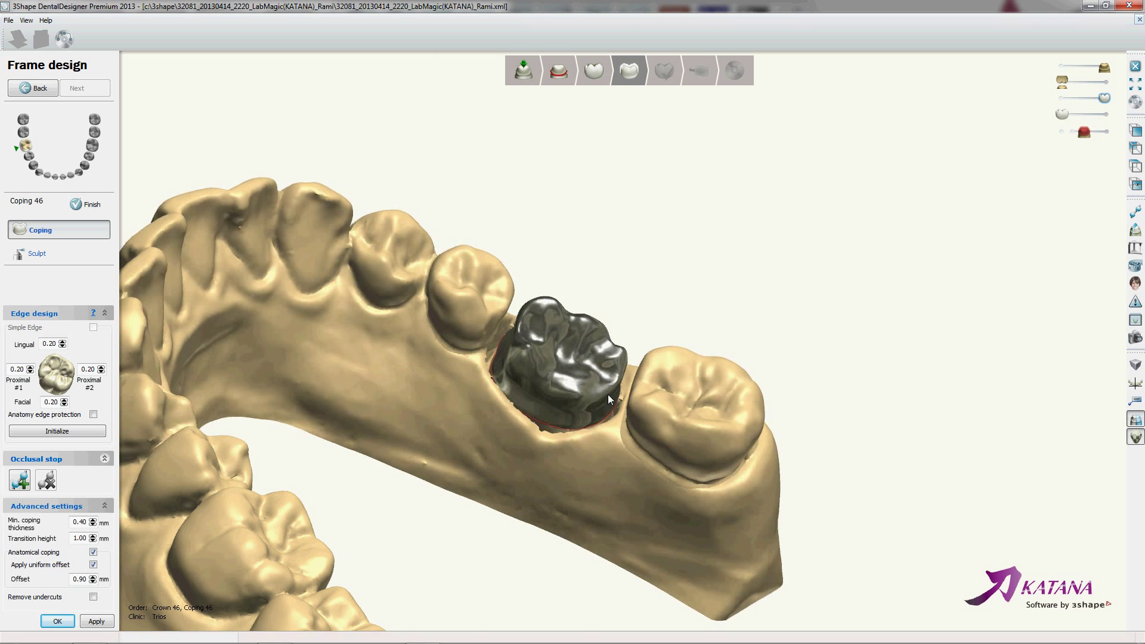
{"action": "mouse_move", "coordinate": [616, 398]}
{"action": "right_mouse_down"}
{"action": "mouse_move", "coordinate": [510, 378]}
{"action": "mouse_move", "coordinate": [485, 424]}
{"action": "mouse_move", "coordinate": [865, 112]}
{"action": "right_mouse_up"}
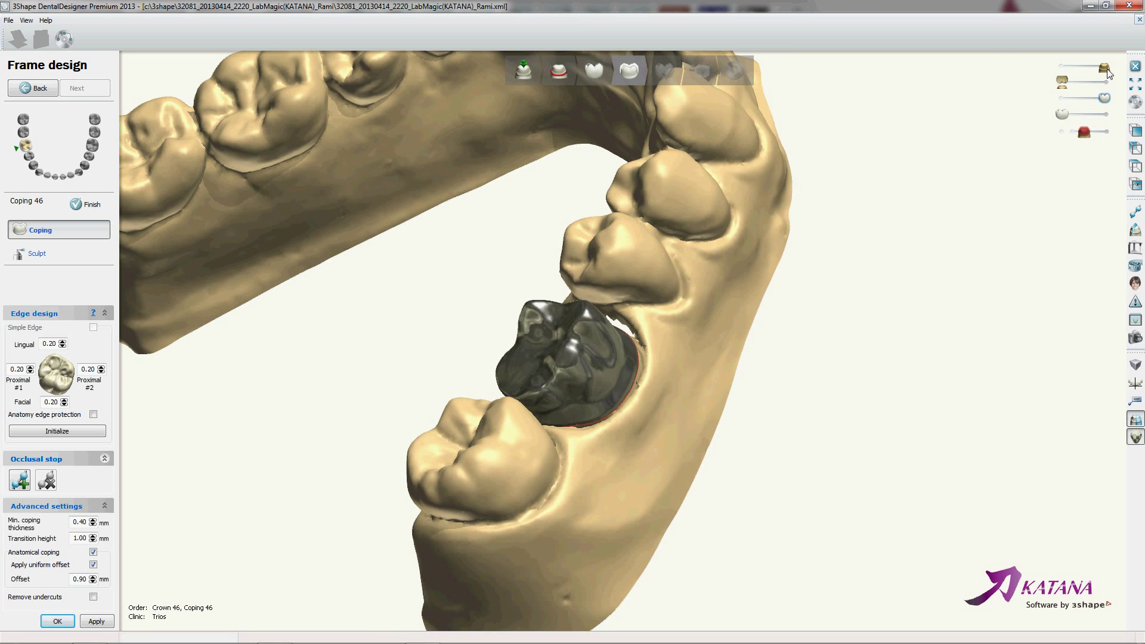
Slide the jaw model transparency fully left and orbit around the solid metal coping 46.
{"action": "left_click_drag", "start_coordinate": [1109, 67], "coordinate": [1044, 70]}
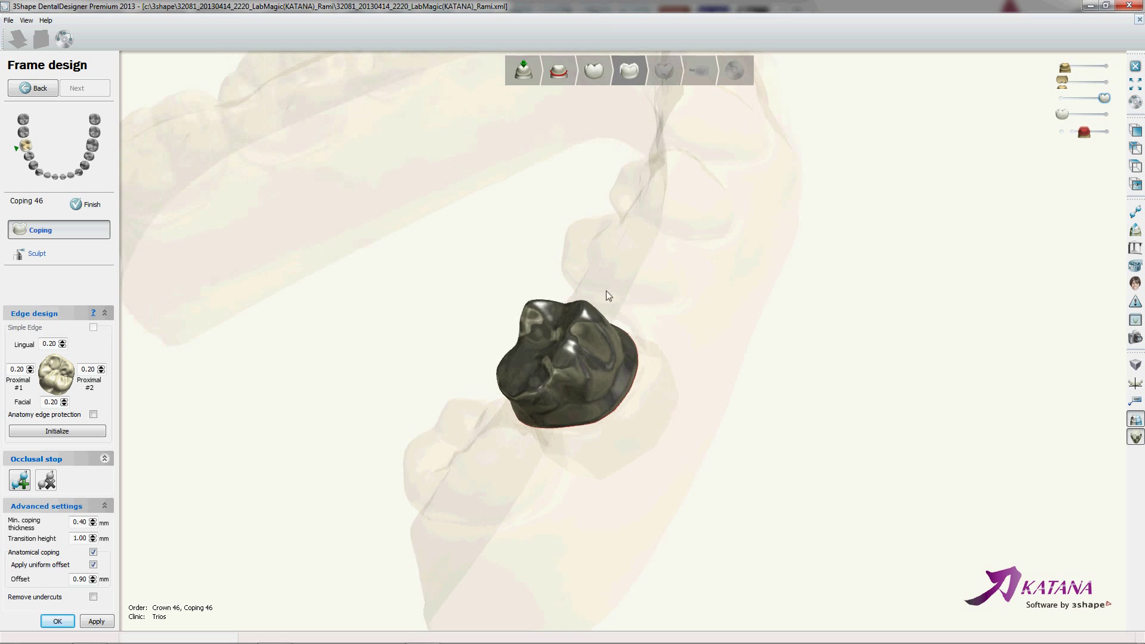
{"action": "mouse_move", "coordinate": [606, 291]}
{"action": "right_mouse_down"}
{"action": "mouse_move", "coordinate": [560, 263]}
{"action": "mouse_move", "coordinate": [542, 375]}
{"action": "mouse_move", "coordinate": [564, 378]}
{"action": "mouse_move", "coordinate": [569, 400]}
{"action": "right_mouse_up"}
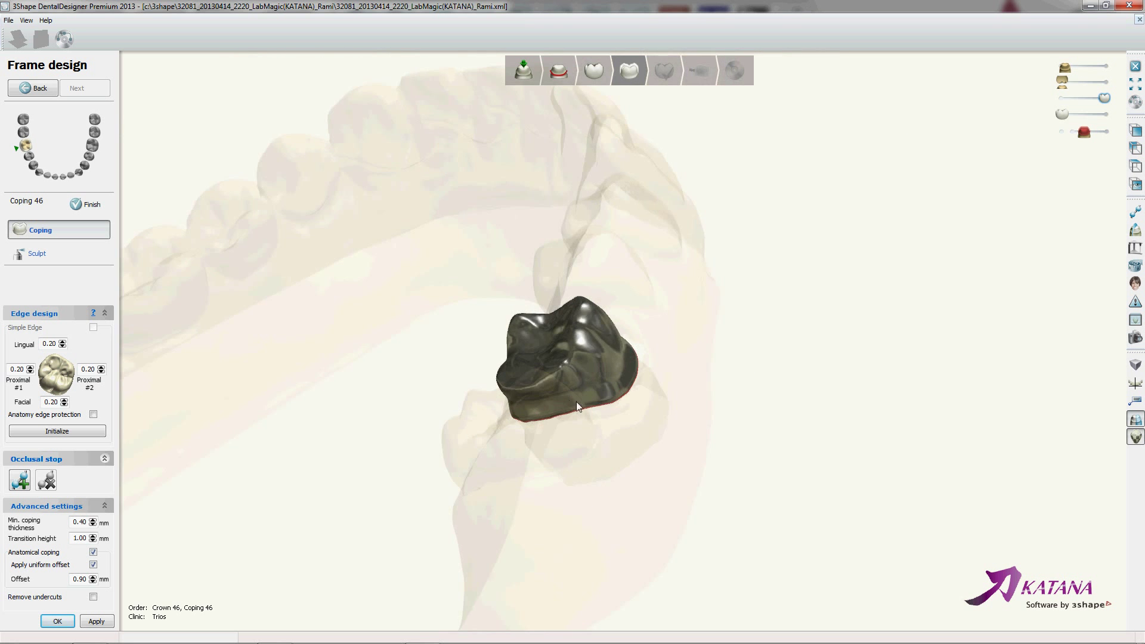
{"action": "mouse_move", "coordinate": [585, 358]}
{"action": "right_mouse_down"}
{"action": "mouse_move", "coordinate": [539, 337]}
{"action": "mouse_move", "coordinate": [531, 392]}
{"action": "right_mouse_up"}
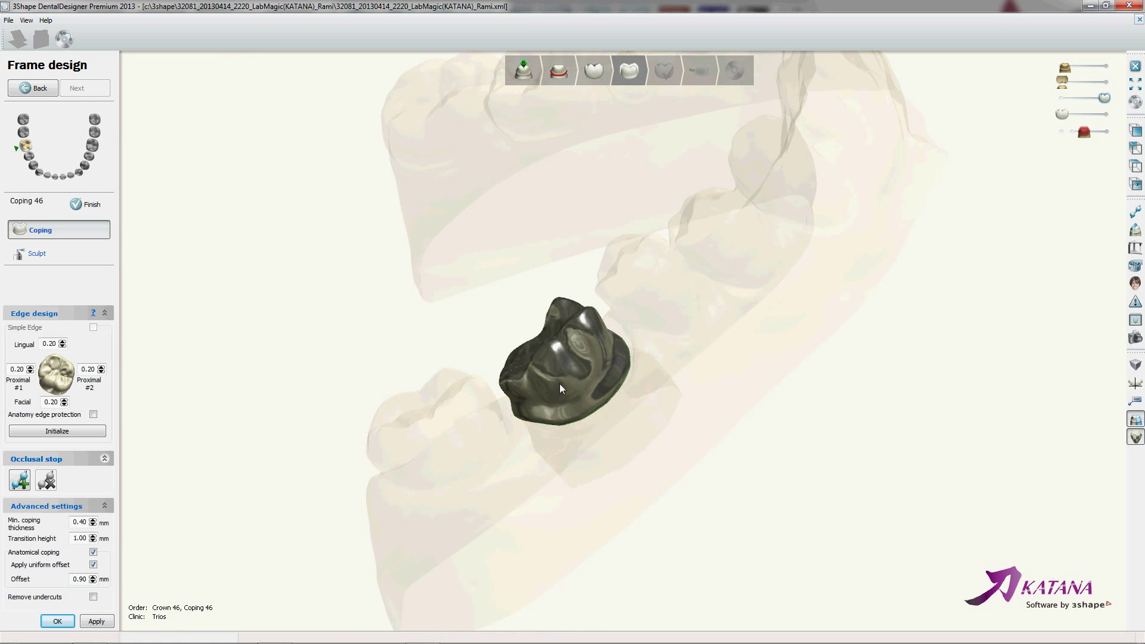
{"action": "right_click_drag", "start_coordinate": [563, 386], "coordinate": [593, 356]}
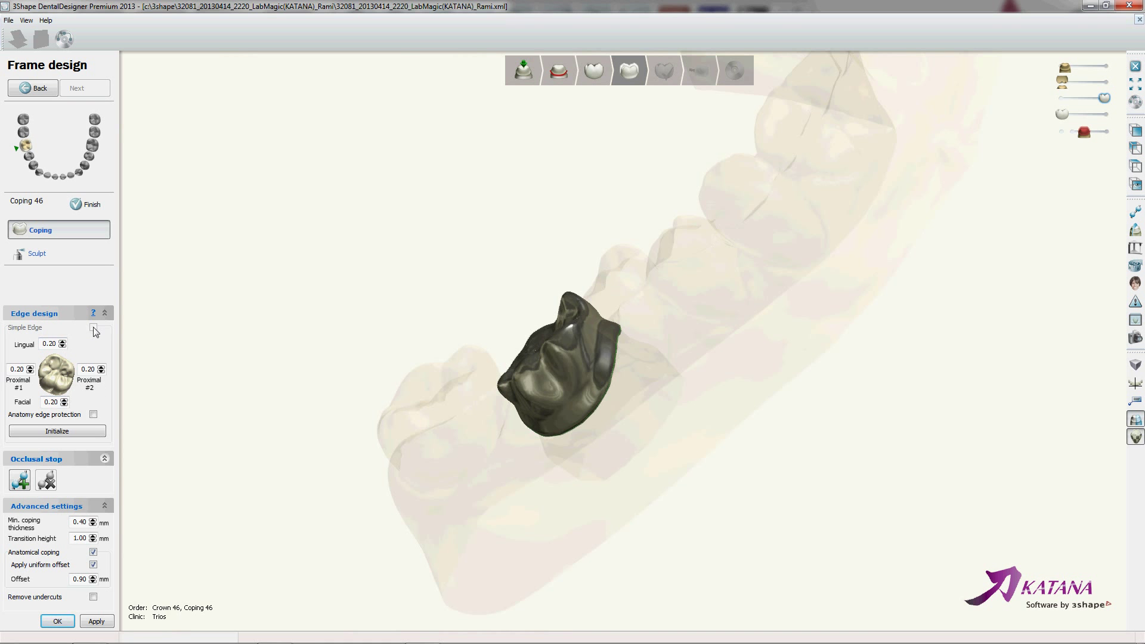
Enable Anatomy edge protection and Enforce shoulders, then Initialize to regenerate coping 46.
{"action": "left_click", "coordinate": [93, 414]}
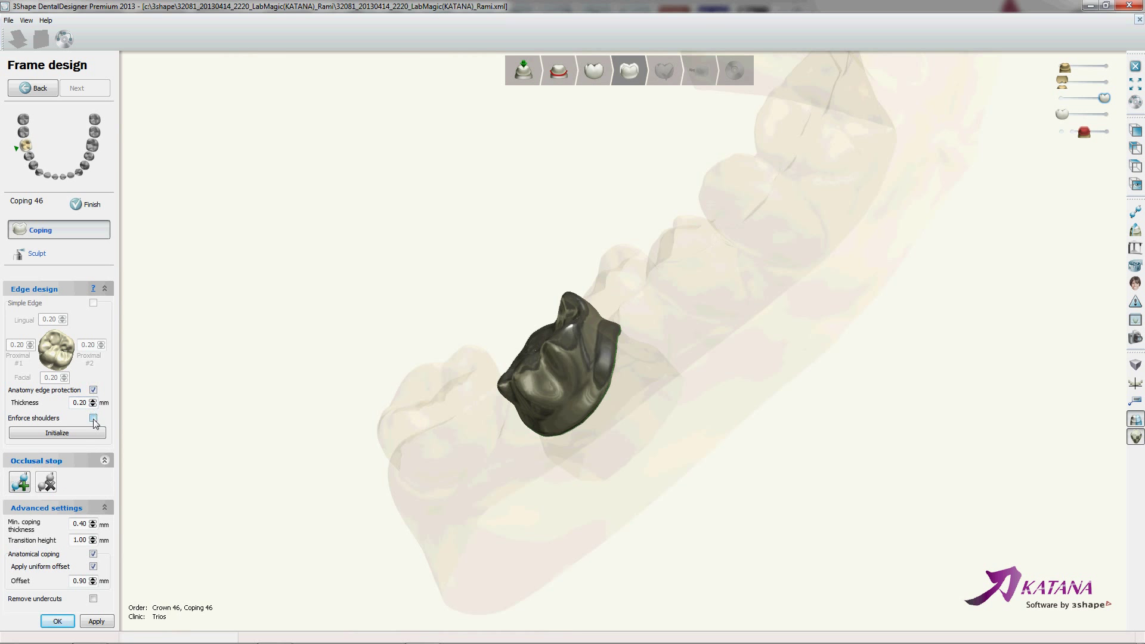
{"action": "left_click", "coordinate": [94, 417]}
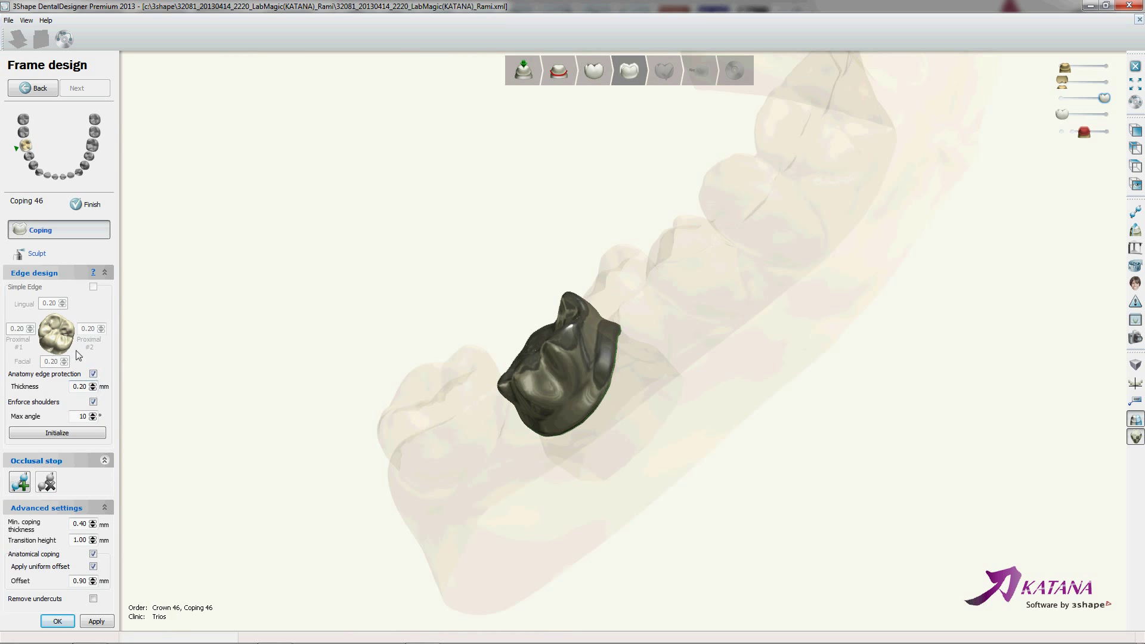
{"action": "left_click", "coordinate": [67, 434]}
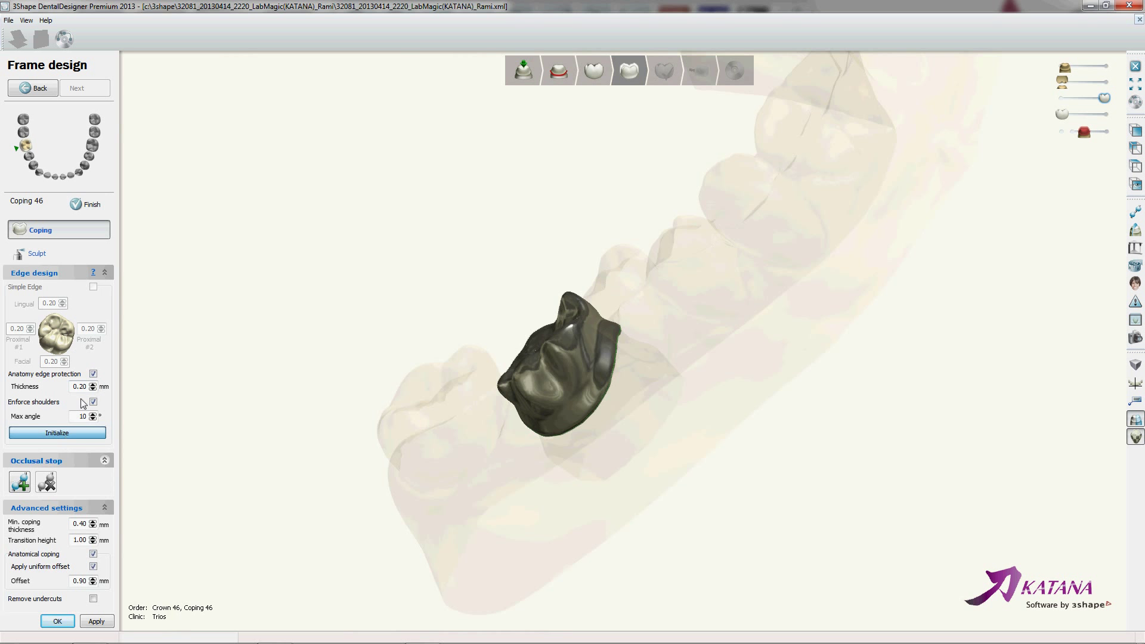
{"action": "mouse_move", "coordinate": [487, 404]}
{"action": "right_mouse_down"}
{"action": "mouse_move", "coordinate": [567, 365]}
{"action": "mouse_move", "coordinate": [553, 355]}
{"action": "mouse_move", "coordinate": [525, 393]}
{"action": "mouse_move", "coordinate": [543, 403]}
{"action": "right_mouse_up"}
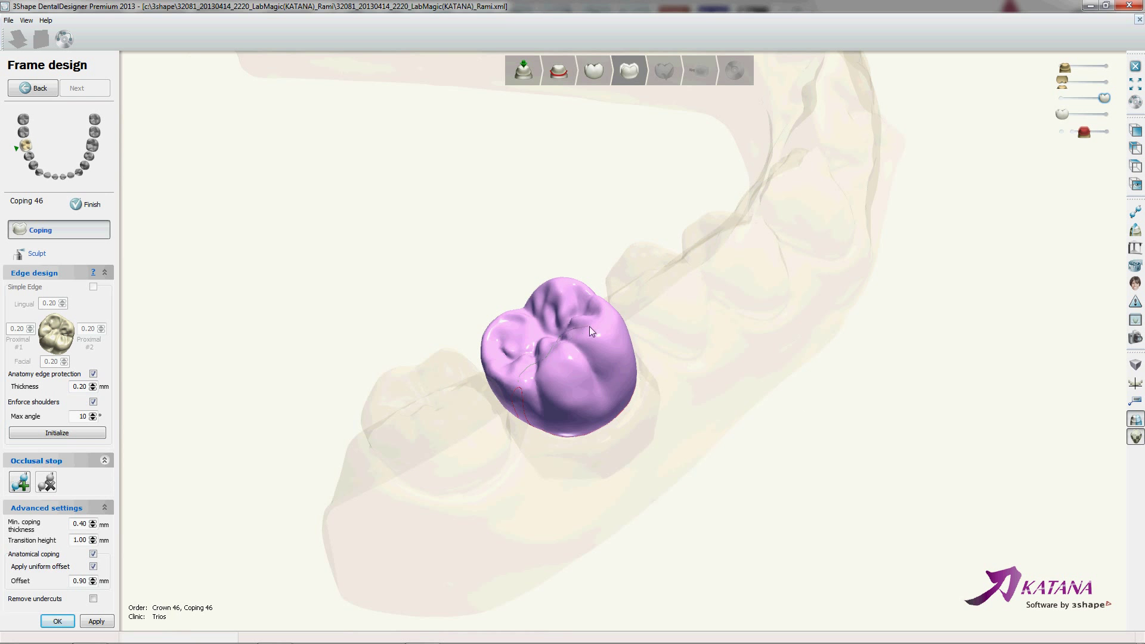
Hide the jaw model and rotate coping 46 between occlusal top and side views.
{"action": "right_click_drag", "start_coordinate": [607, 331], "coordinate": [560, 334]}
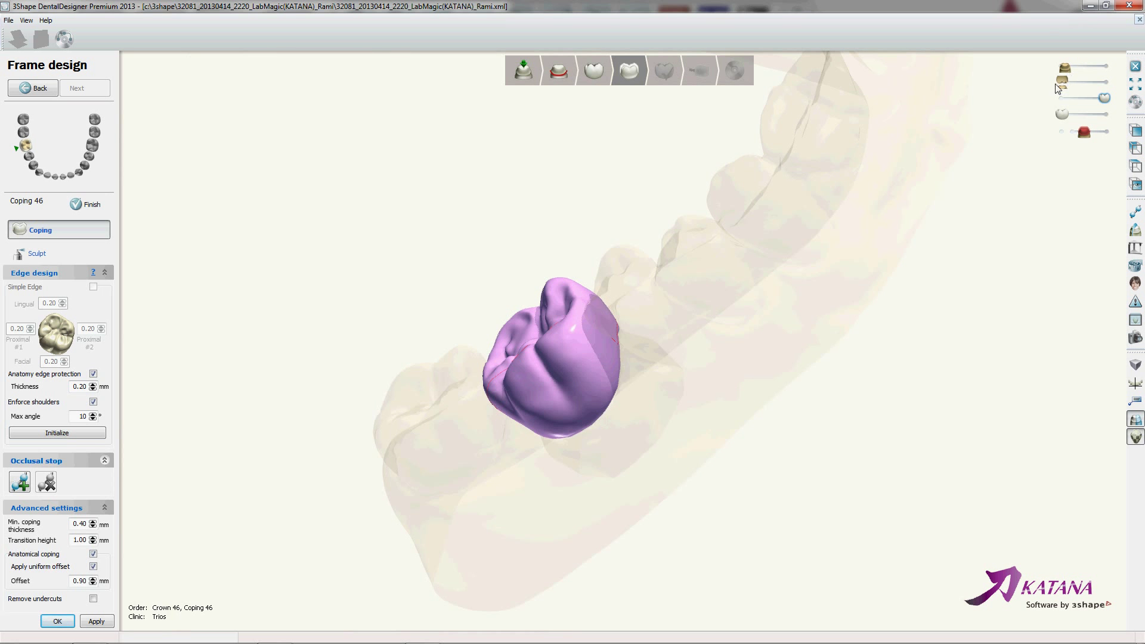
{"action": "left_click", "coordinate": [1071, 70]}
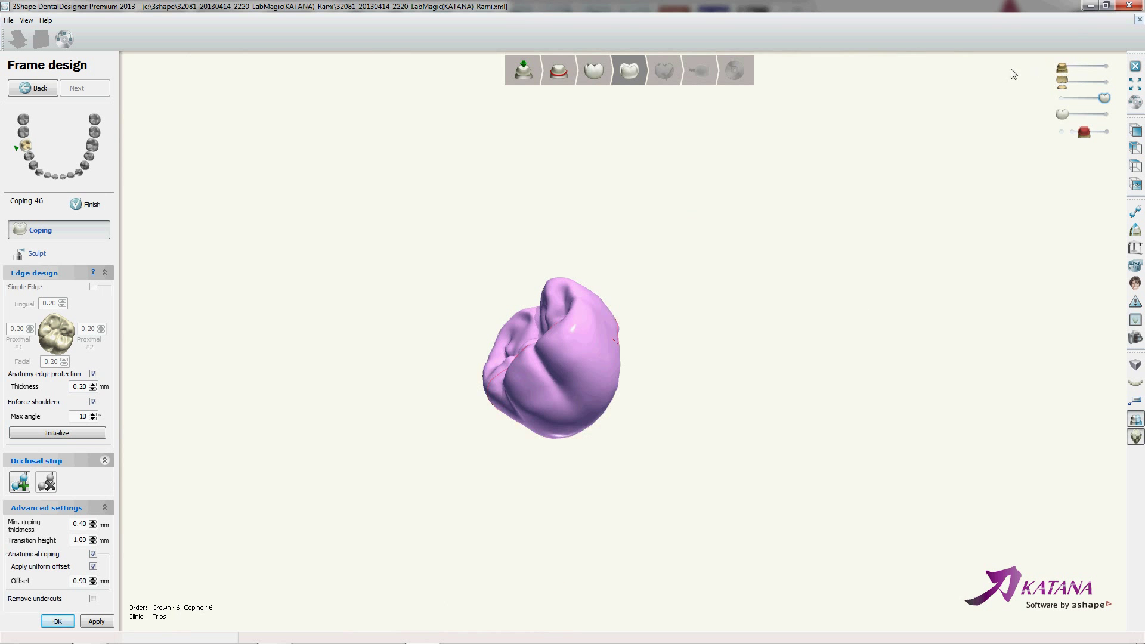
{"action": "right_click_drag", "start_coordinate": [552, 292], "coordinate": [549, 371]}
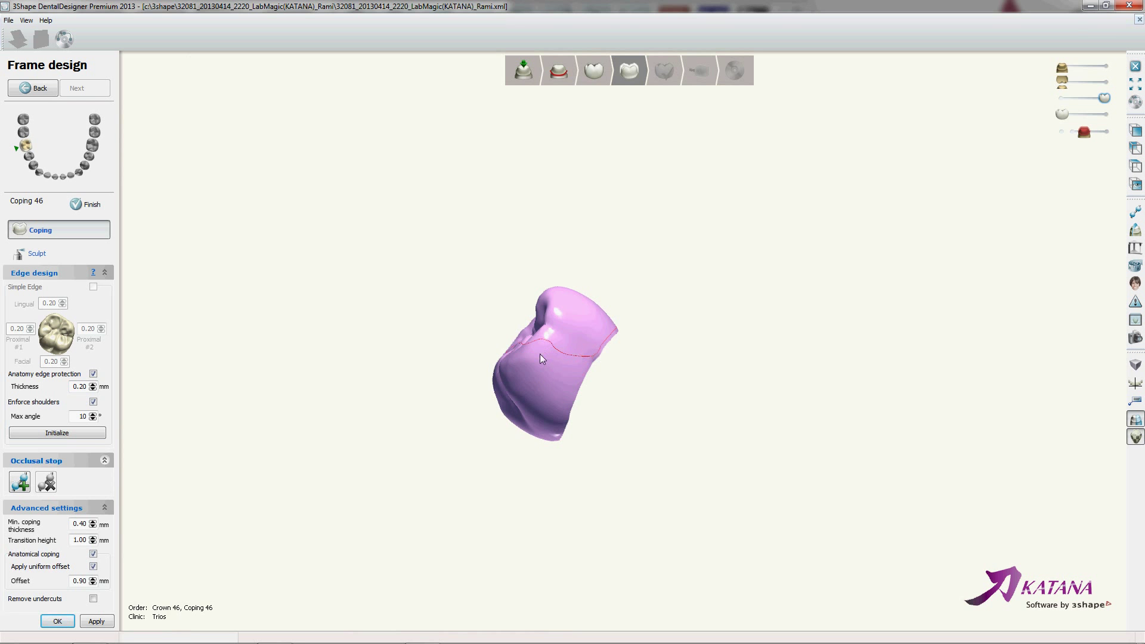
{"action": "right_click_drag", "start_coordinate": [531, 355], "coordinate": [629, 352]}
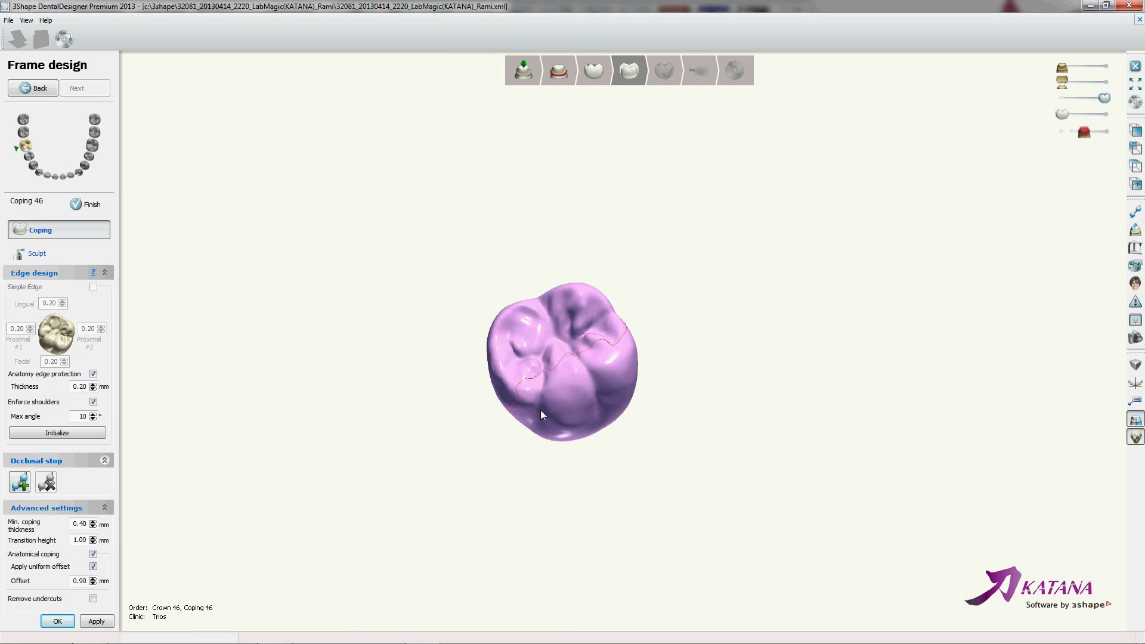
{"action": "right_click_drag", "start_coordinate": [541, 410], "coordinate": [596, 356]}
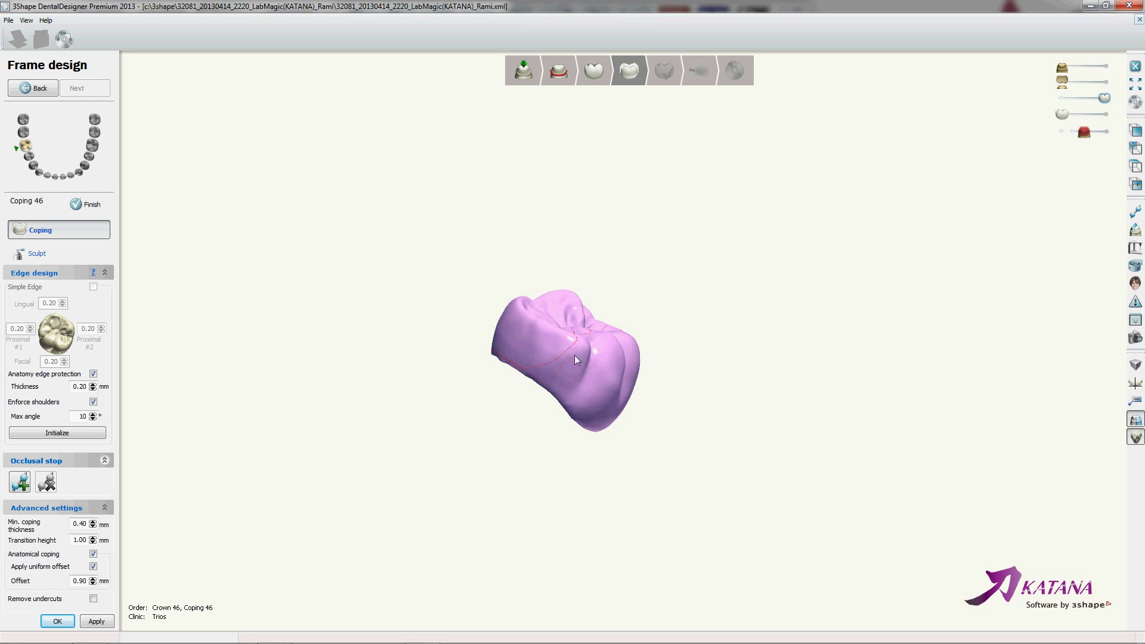
{"action": "mouse_move", "coordinate": [575, 375]}
{"action": "right_mouse_down"}
{"action": "mouse_move", "coordinate": [595, 343]}
{"action": "mouse_move", "coordinate": [695, 343]}
{"action": "mouse_move", "coordinate": [759, 427]}
{"action": "mouse_move", "coordinate": [645, 355]}
{"action": "right_mouse_up"}
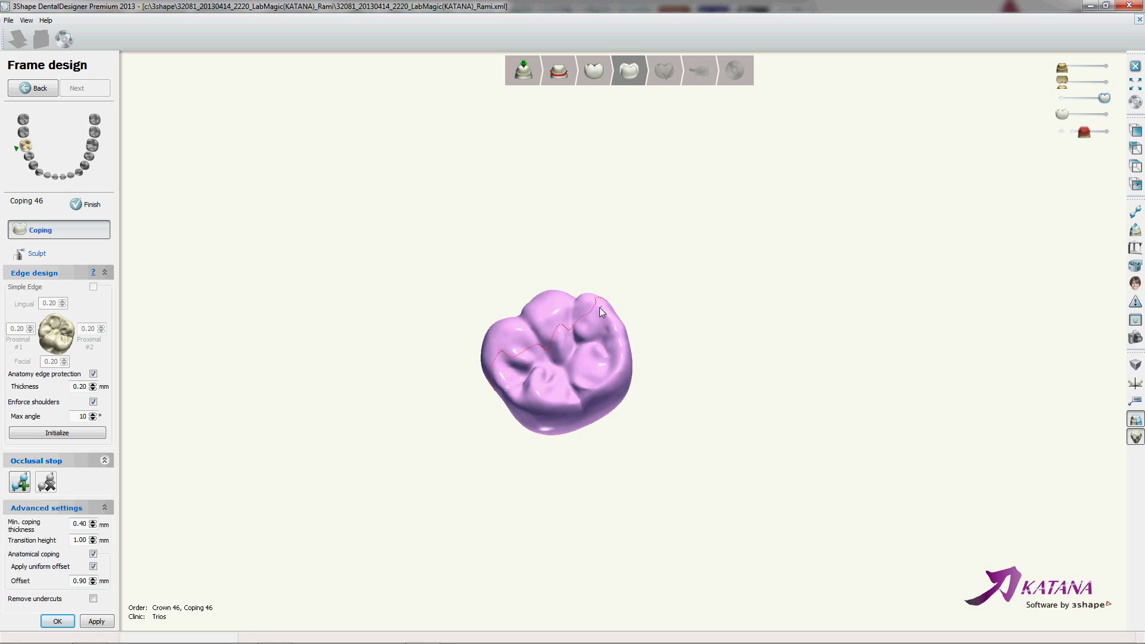
Trace the cut-back edge line across and down the coping surface.
{"action": "left_click_drag", "start_coordinate": [549, 332], "coordinate": [503, 354]}
{"action": "right_click_drag", "start_coordinate": [489, 349], "coordinate": [511, 347]}
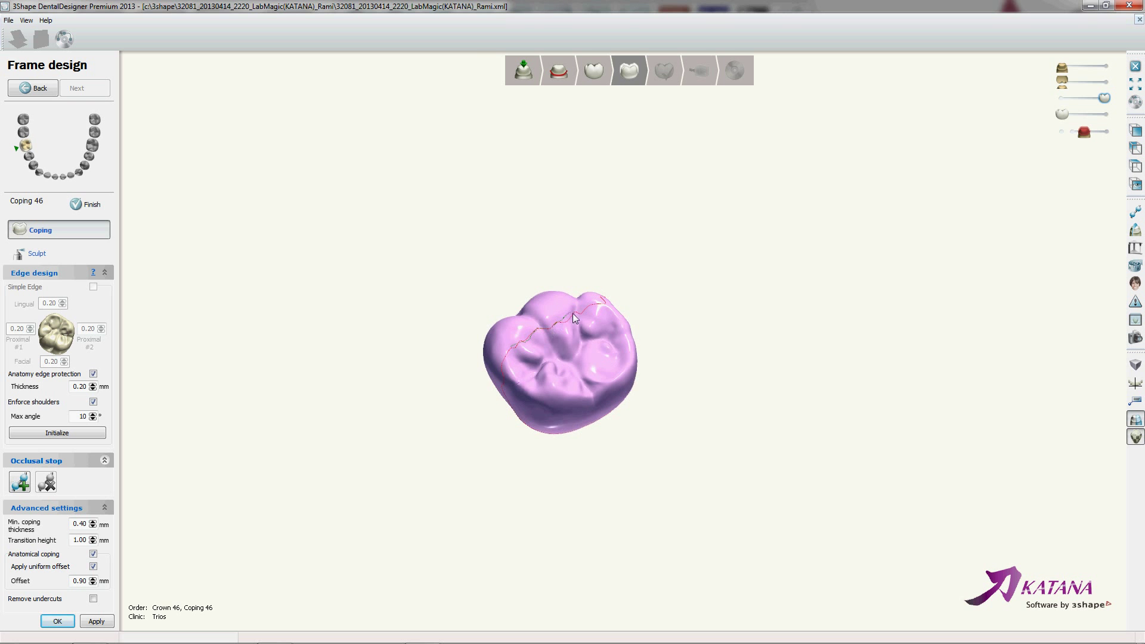
{"action": "left_click_drag", "start_coordinate": [599, 311], "coordinate": [603, 302]}
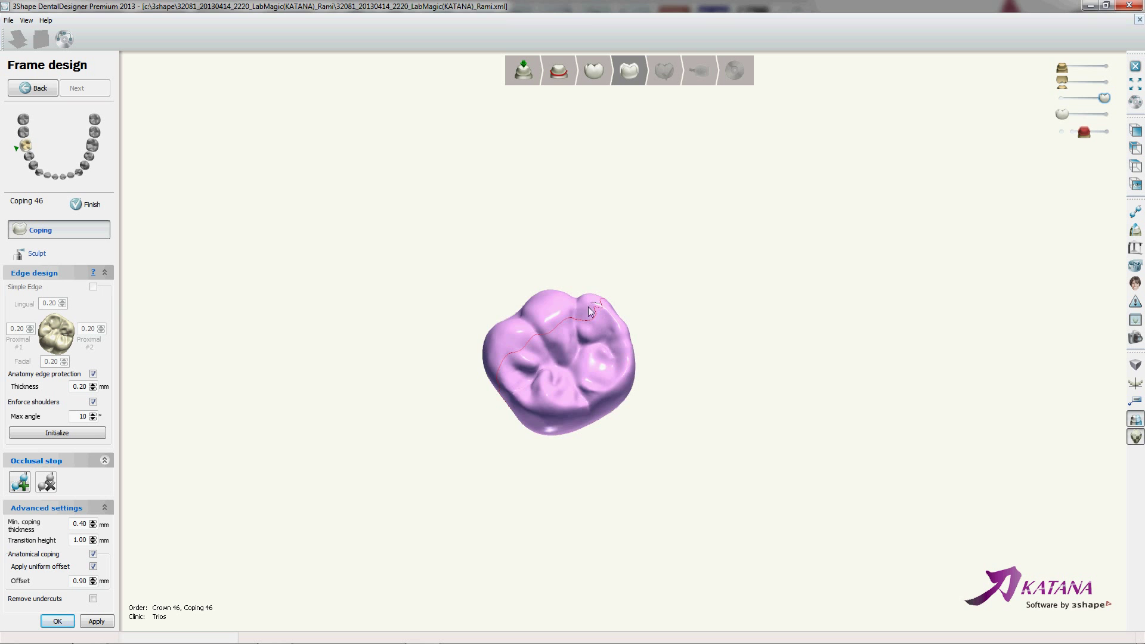
{"action": "mouse_move", "coordinate": [495, 346]}
{"action": "right_mouse_down"}
{"action": "mouse_move", "coordinate": [577, 310]}
{"action": "mouse_move", "coordinate": [549, 331]}
{"action": "right_mouse_up"}
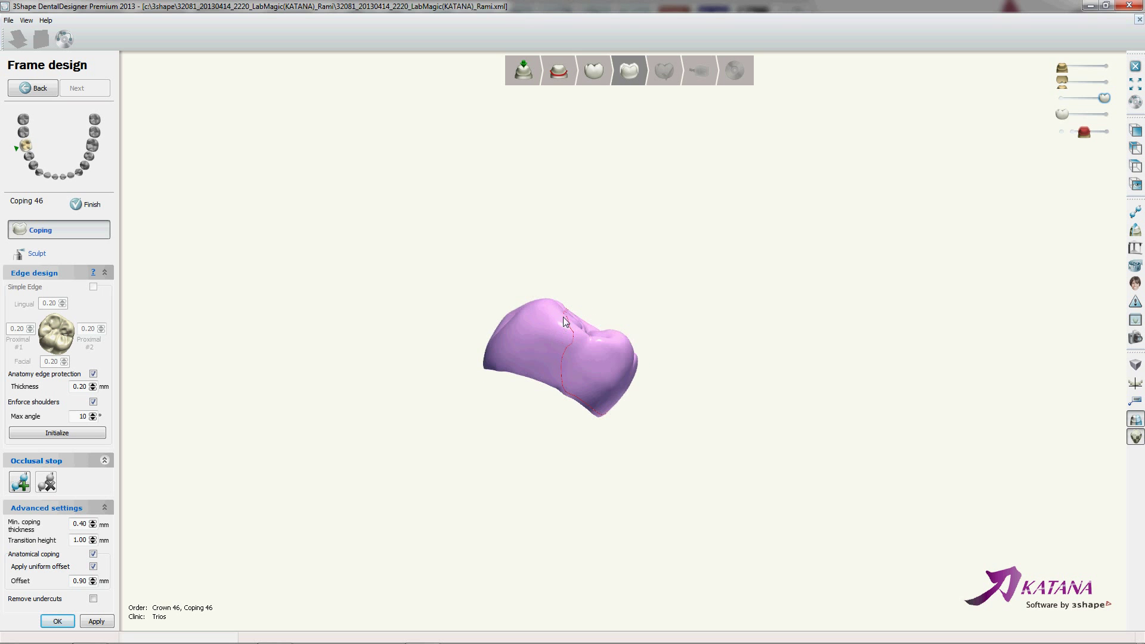
{"action": "left_click_drag", "start_coordinate": [565, 322], "coordinate": [566, 357]}
Apply the cut-back and check the coping from the front and occlusal side.
{"action": "left_click", "coordinate": [95, 622]}
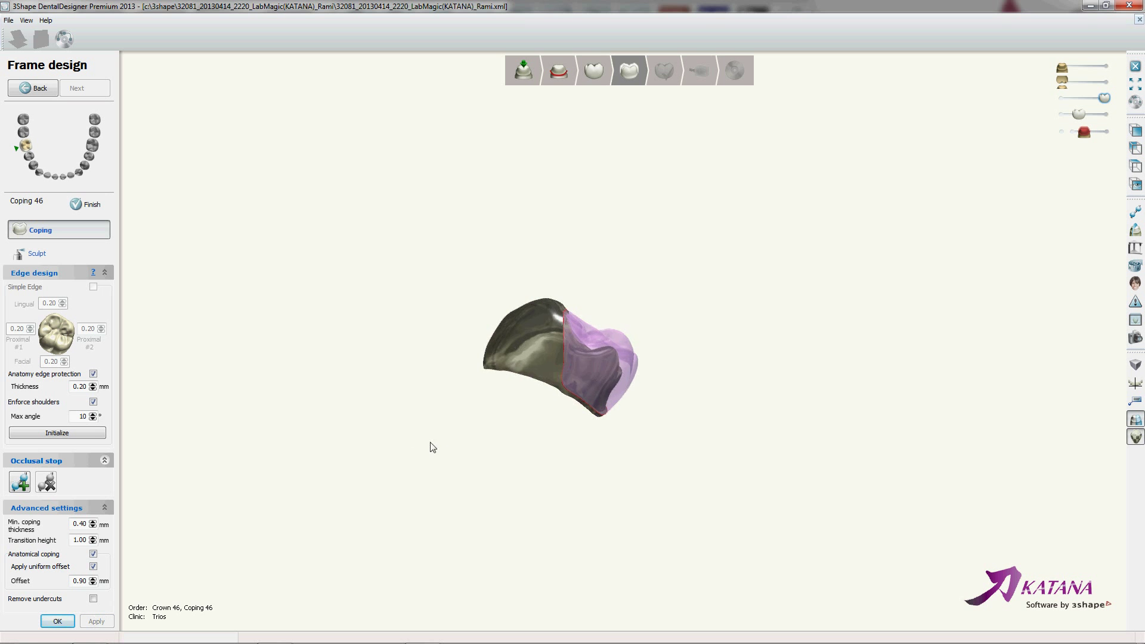
{"action": "mouse_move", "coordinate": [433, 447]}
{"action": "right_mouse_down"}
{"action": "mouse_move", "coordinate": [386, 453]}
{"action": "mouse_move", "coordinate": [350, 476]}
{"action": "right_mouse_up"}
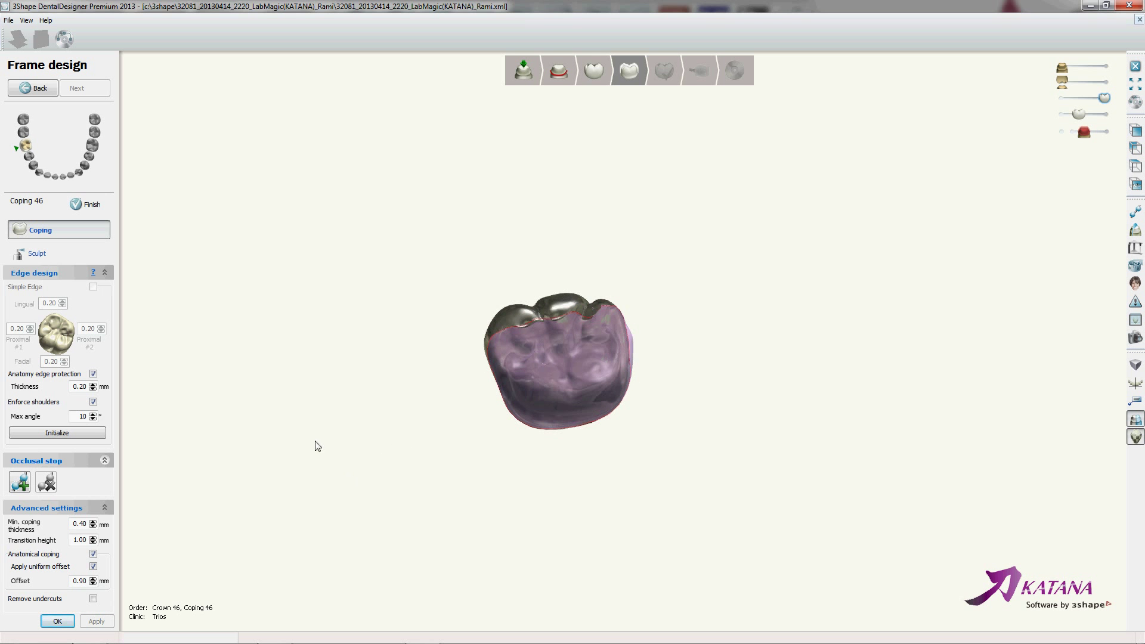
{"action": "mouse_move", "coordinate": [659, 374]}
{"action": "right_mouse_down"}
{"action": "mouse_move", "coordinate": [669, 446]}
{"action": "mouse_move", "coordinate": [695, 346]}
{"action": "mouse_move", "coordinate": [681, 341]}
{"action": "right_mouse_up"}
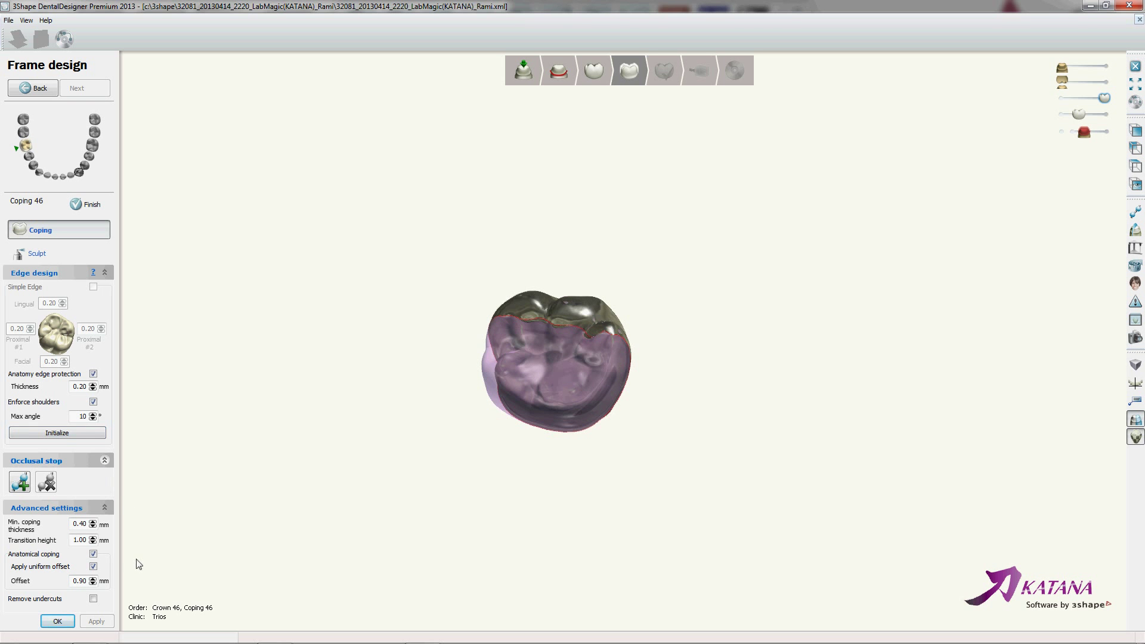
Reset coping 46 to full anatomy with Initialize and turn it to side and occlusal views.
{"action": "left_click", "coordinate": [53, 438]}
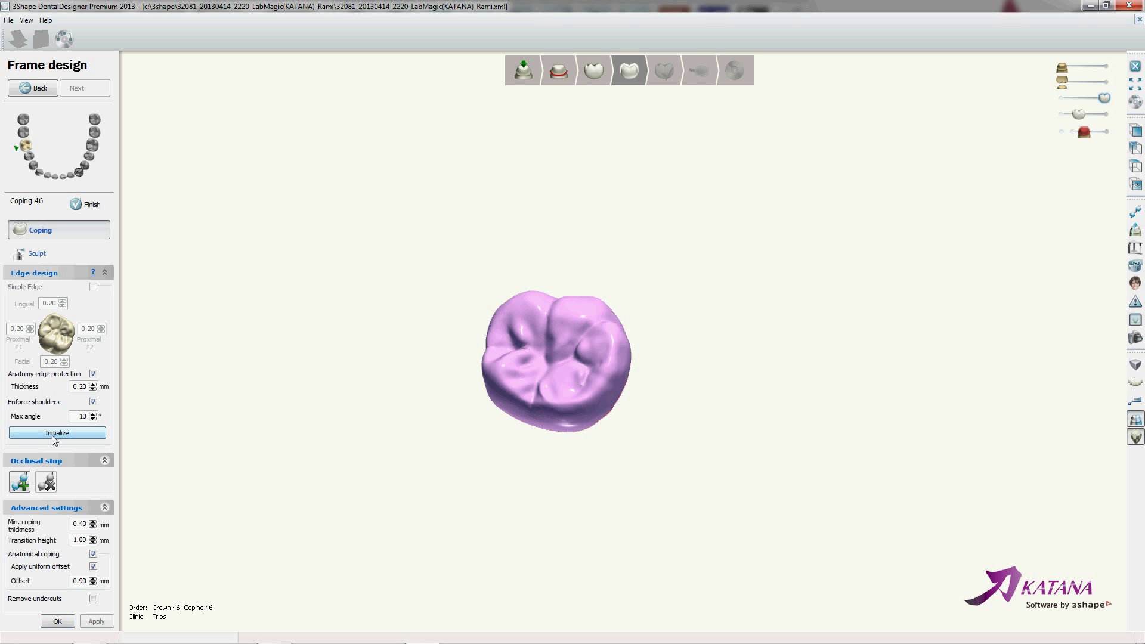
{"action": "right_click_drag", "start_coordinate": [493, 348], "coordinate": [528, 331]}
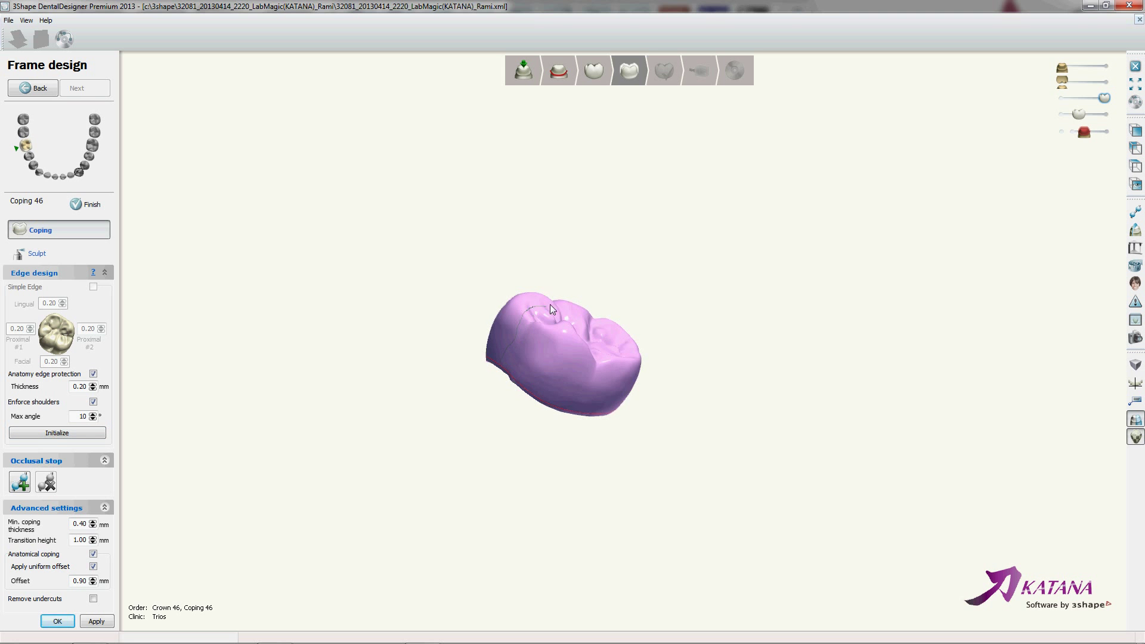
{"action": "mouse_move", "coordinate": [550, 304]}
{"action": "right_mouse_down"}
{"action": "mouse_move", "coordinate": [546, 327]}
{"action": "mouse_move", "coordinate": [538, 321]}
{"action": "right_mouse_up"}
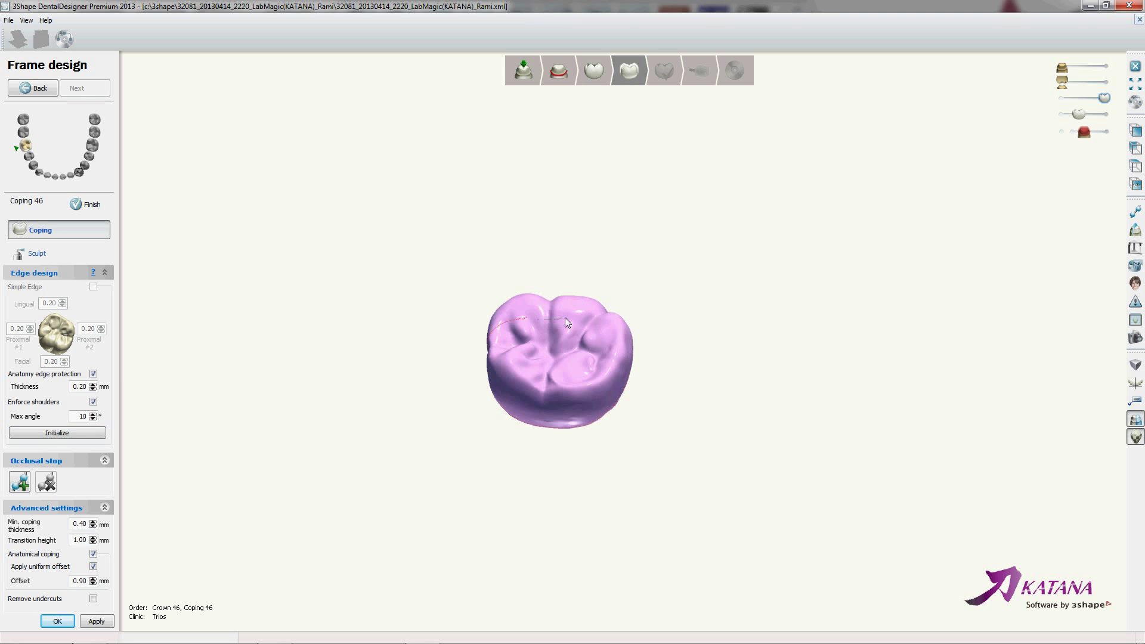
{"action": "mouse_move", "coordinate": [621, 337]}
{"action": "right_mouse_down"}
{"action": "mouse_move", "coordinate": [540, 326]}
{"action": "mouse_move", "coordinate": [588, 336]}
{"action": "mouse_move", "coordinate": [723, 233]}
{"action": "mouse_move", "coordinate": [682, 256]}
{"action": "mouse_move", "coordinate": [717, 262]}
{"action": "mouse_move", "coordinate": [736, 245]}
{"action": "mouse_move", "coordinate": [721, 284]}
{"action": "right_mouse_up"}
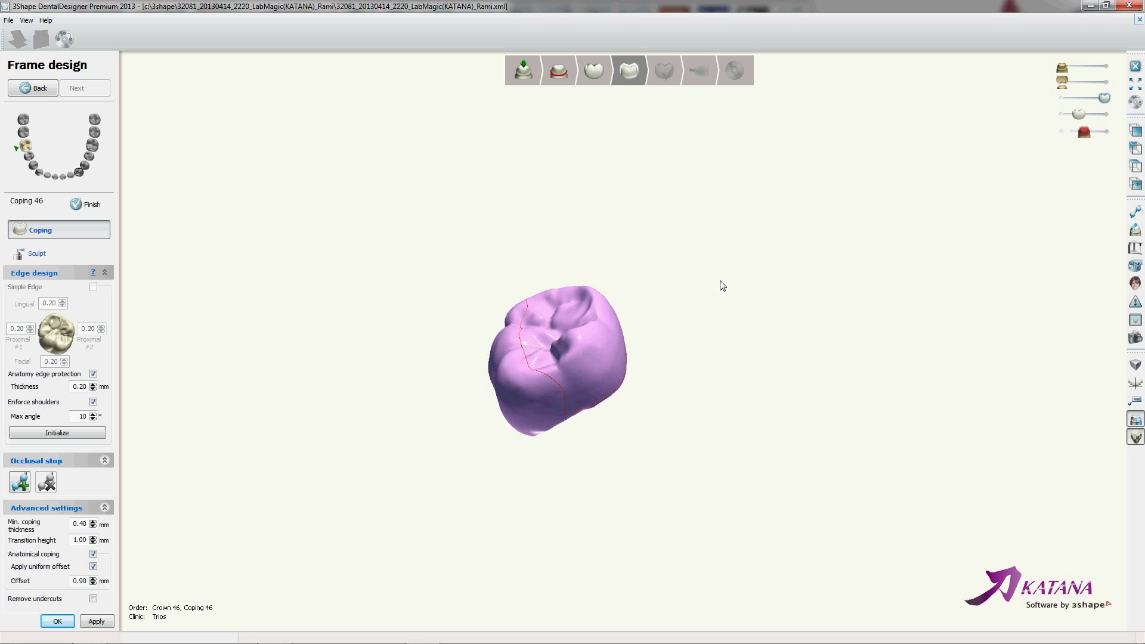
Reset the coping and reroute the cut-back line over the occlusal ridge, checking it from several angles.
{"action": "left_click", "coordinate": [73, 432]}
{"action": "mouse_move", "coordinate": [433, 370]}
{"action": "right_mouse_down"}
{"action": "mouse_move", "coordinate": [511, 410]}
{"action": "mouse_move", "coordinate": [596, 345]}
{"action": "mouse_move", "coordinate": [563, 350]}
{"action": "mouse_move", "coordinate": [544, 440]}
{"action": "mouse_move", "coordinate": [665, 351]}
{"action": "mouse_move", "coordinate": [491, 364]}
{"action": "mouse_move", "coordinate": [609, 359]}
{"action": "right_mouse_up"}
{"action": "left_click", "coordinate": [545, 382]}
{"action": "left_click", "coordinate": [567, 317]}
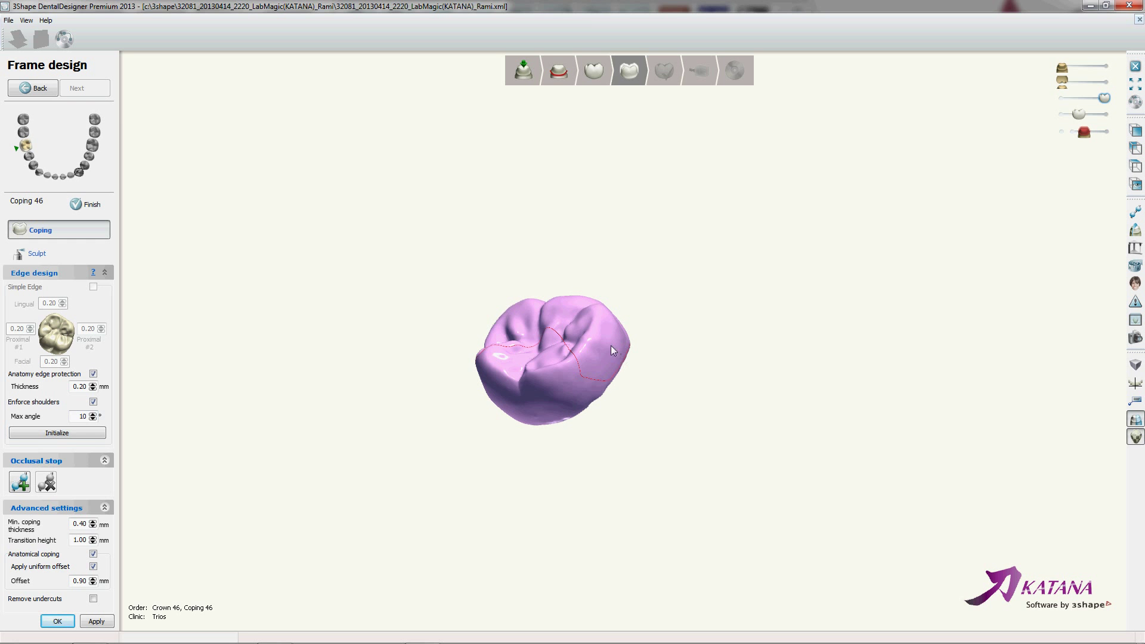
{"action": "mouse_move", "coordinate": [575, 341]}
{"action": "right_mouse_down"}
{"action": "mouse_move", "coordinate": [588, 373]}
{"action": "mouse_move", "coordinate": [618, 351]}
{"action": "right_mouse_up"}
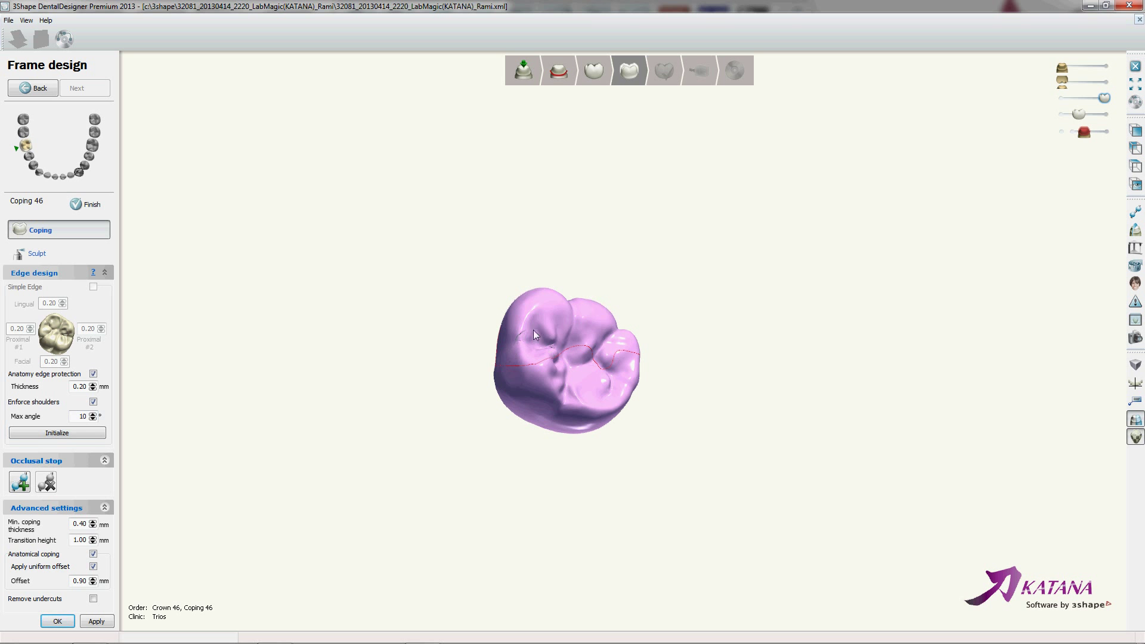
{"action": "mouse_move", "coordinate": [600, 350]}
{"action": "right_mouse_down"}
{"action": "mouse_move", "coordinate": [563, 369]}
{"action": "mouse_move", "coordinate": [610, 355]}
{"action": "right_mouse_up"}
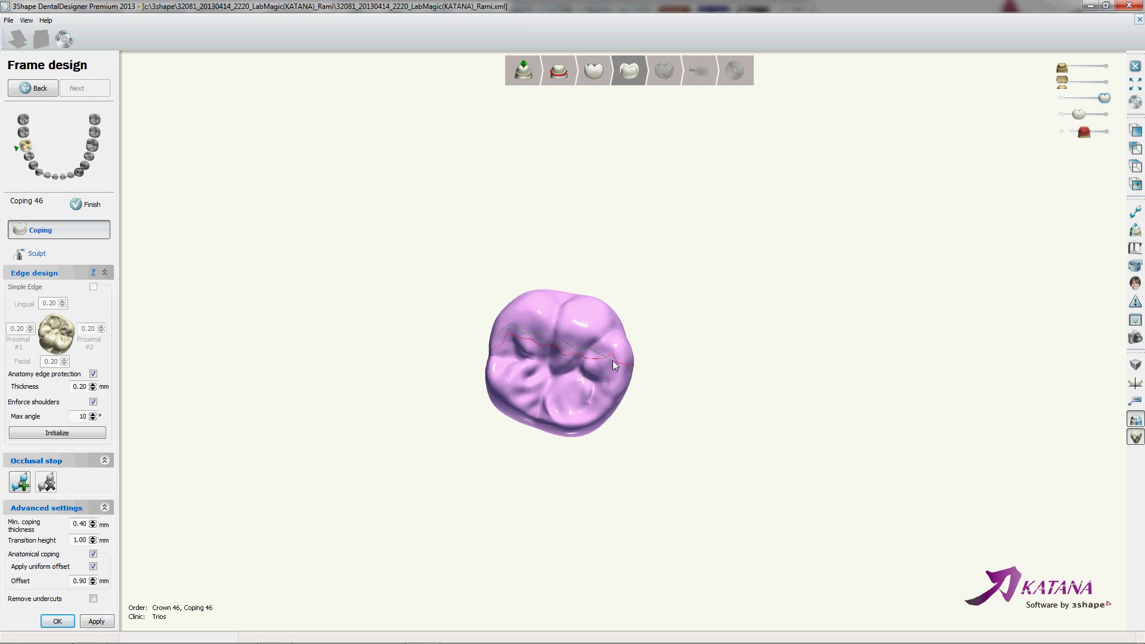
{"action": "mouse_move", "coordinate": [595, 370]}
{"action": "right_mouse_down"}
{"action": "mouse_move", "coordinate": [654, 345]}
{"action": "mouse_move", "coordinate": [554, 349]}
{"action": "right_mouse_up"}
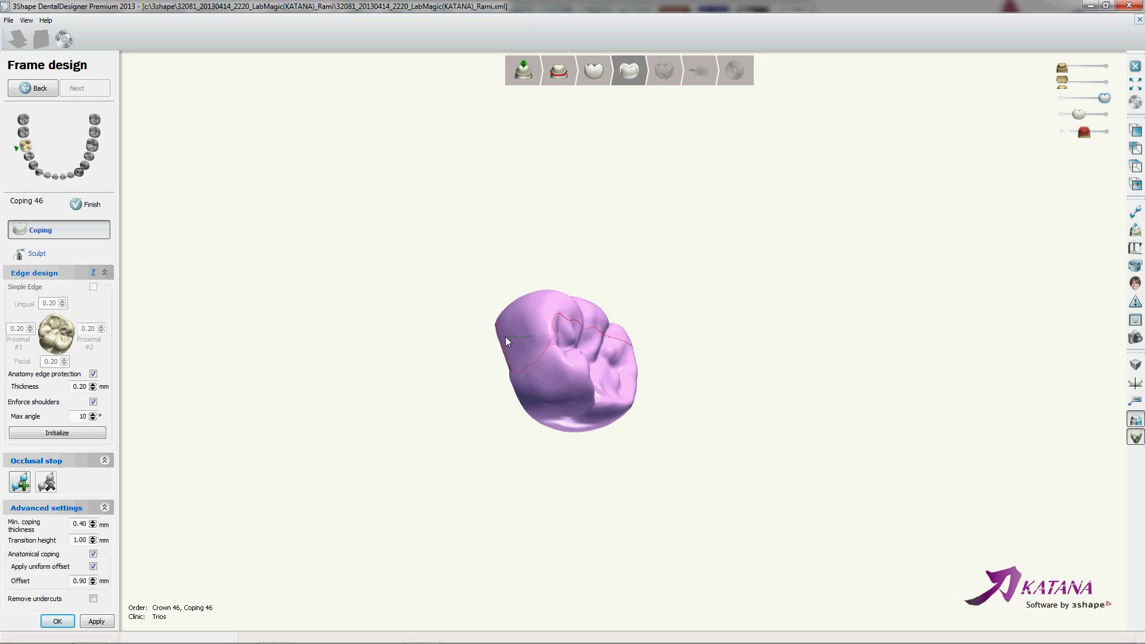
{"action": "mouse_move", "coordinate": [518, 346]}
{"action": "right_mouse_down"}
{"action": "mouse_move", "coordinate": [515, 364]}
{"action": "mouse_move", "coordinate": [575, 341]}
{"action": "mouse_move", "coordinate": [483, 342]}
{"action": "mouse_move", "coordinate": [513, 332]}
{"action": "right_mouse_up"}
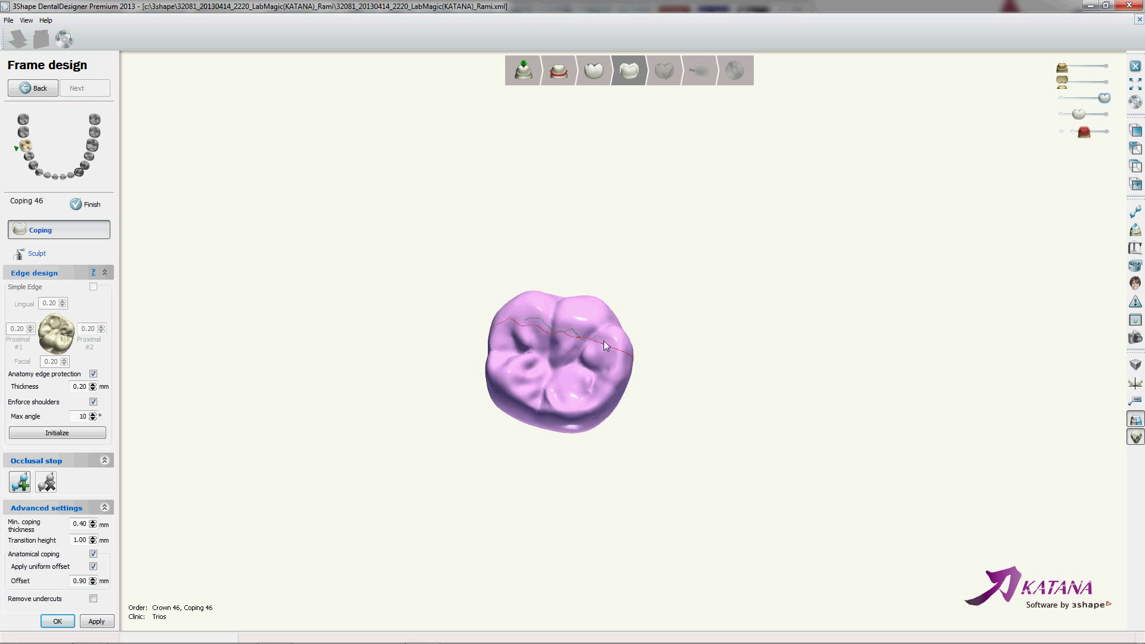
{"action": "right_click_drag", "start_coordinate": [598, 374], "coordinate": [527, 364]}
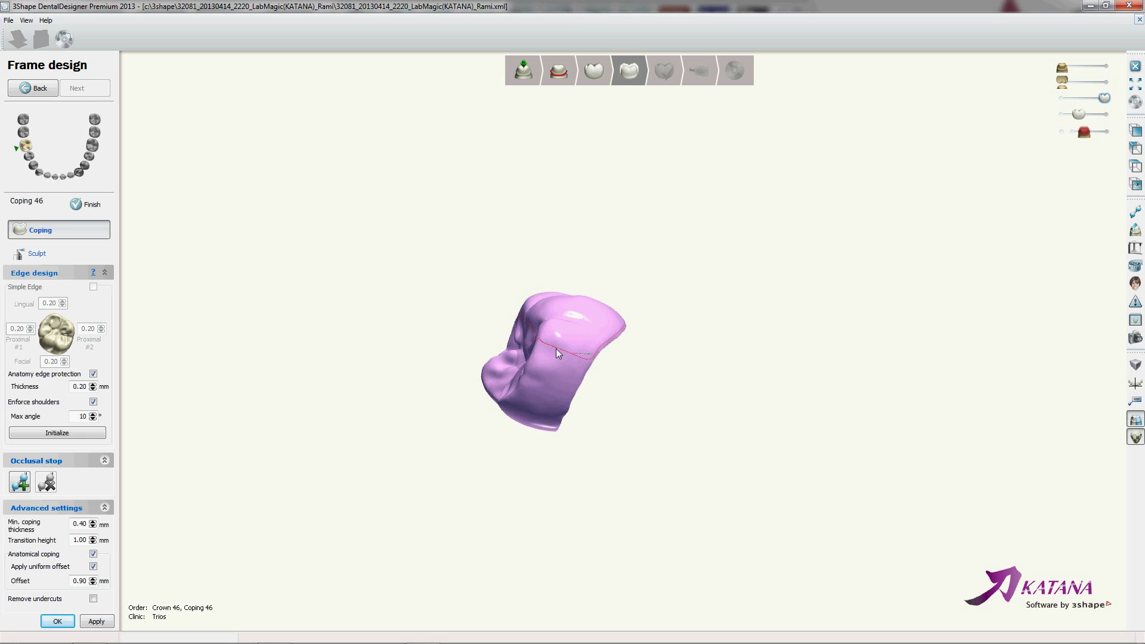
{"action": "right_click_drag", "start_coordinate": [572, 350], "coordinate": [606, 349]}
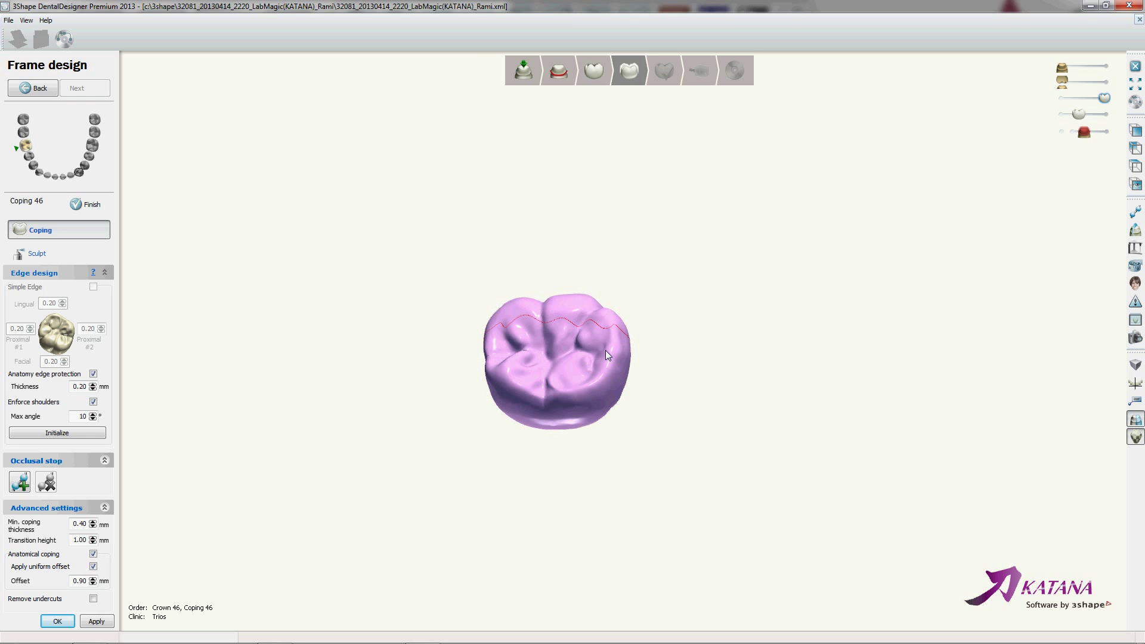
Apply the revised wavy cut-back and turn the model to inspect the coping side.
{"action": "left_click", "coordinate": [99, 620]}
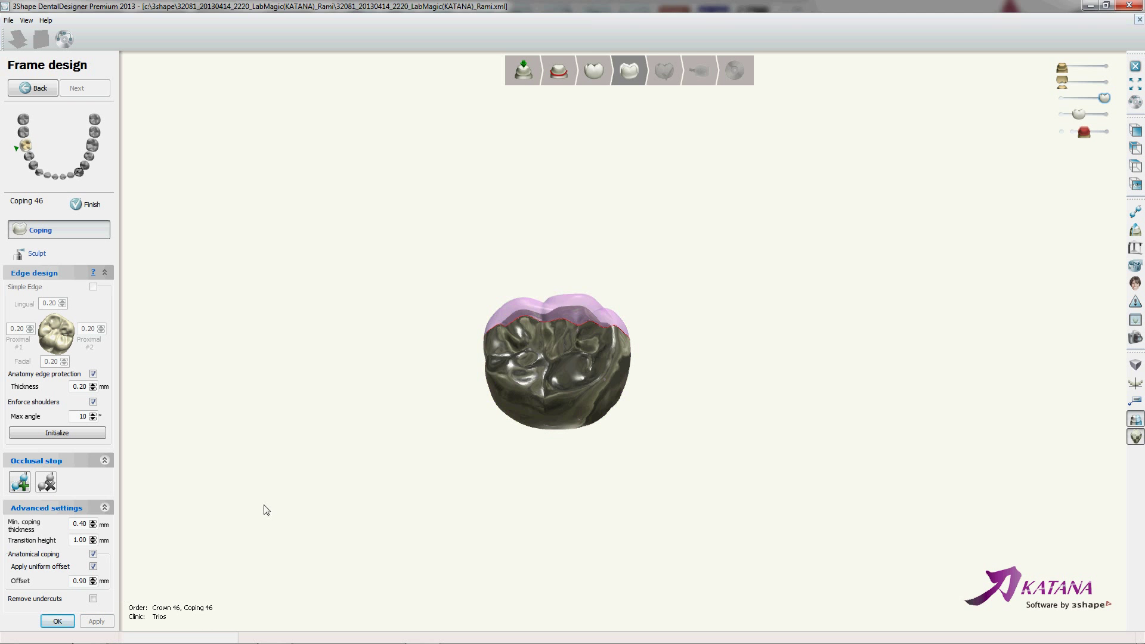
{"action": "mouse_move", "coordinate": [565, 457]}
{"action": "right_mouse_down"}
{"action": "mouse_move", "coordinate": [616, 450]}
{"action": "mouse_move", "coordinate": [693, 481]}
{"action": "mouse_move", "coordinate": [724, 517]}
{"action": "right_mouse_up"}
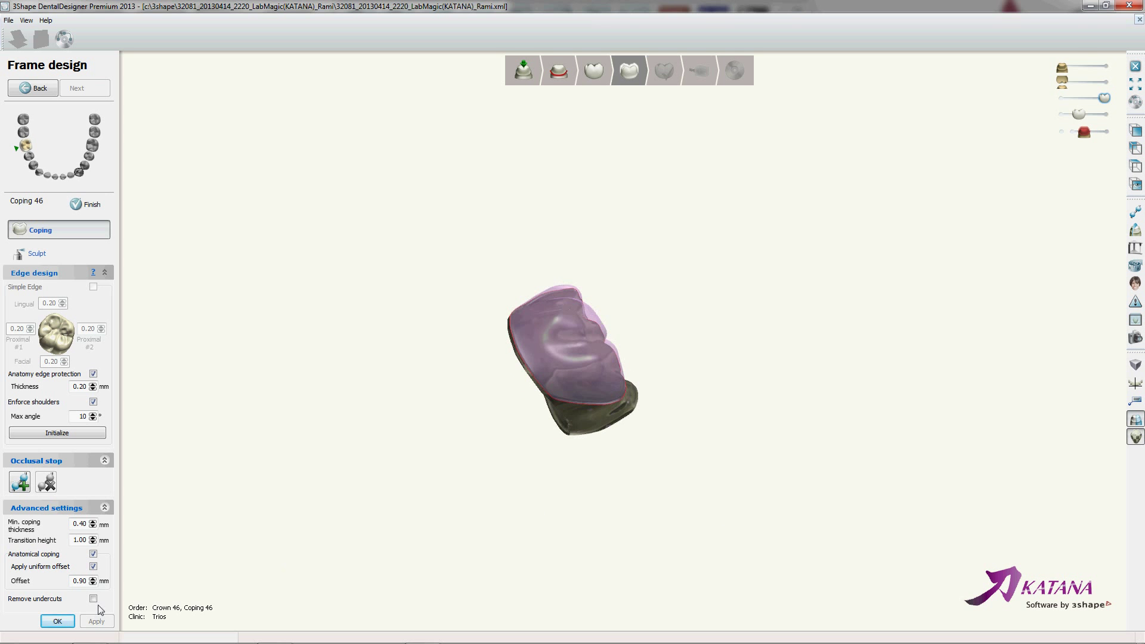
Accept the cut-back coping for sculpting and inspect it from top and side views.
{"action": "left_click", "coordinate": [70, 622]}
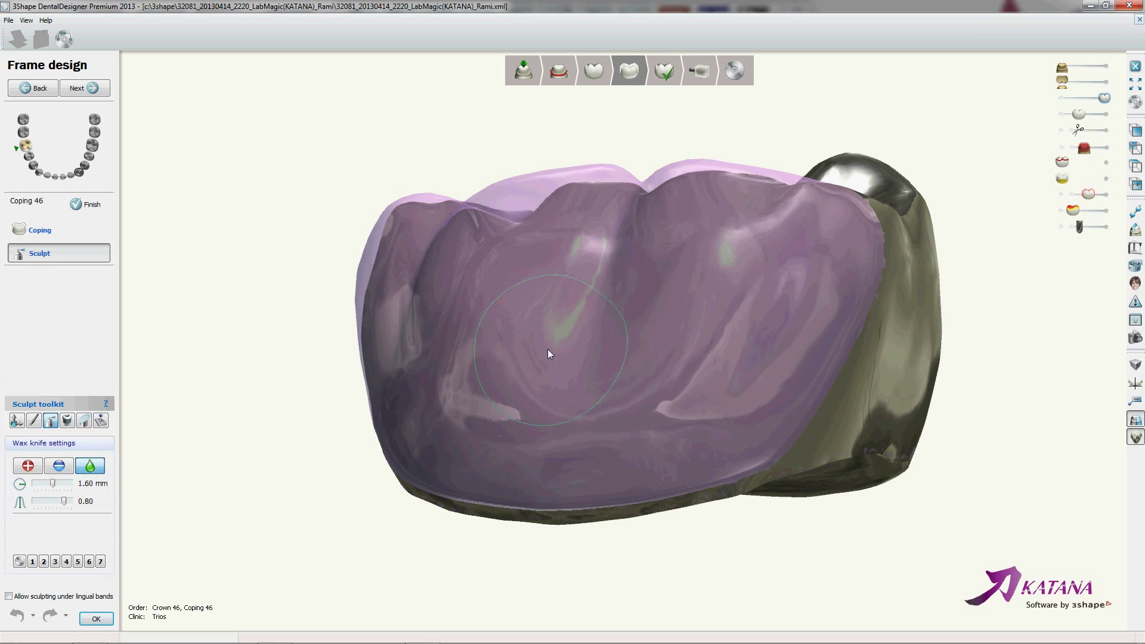
{"action": "right_click_drag", "start_coordinate": [599, 379], "coordinate": [559, 381]}
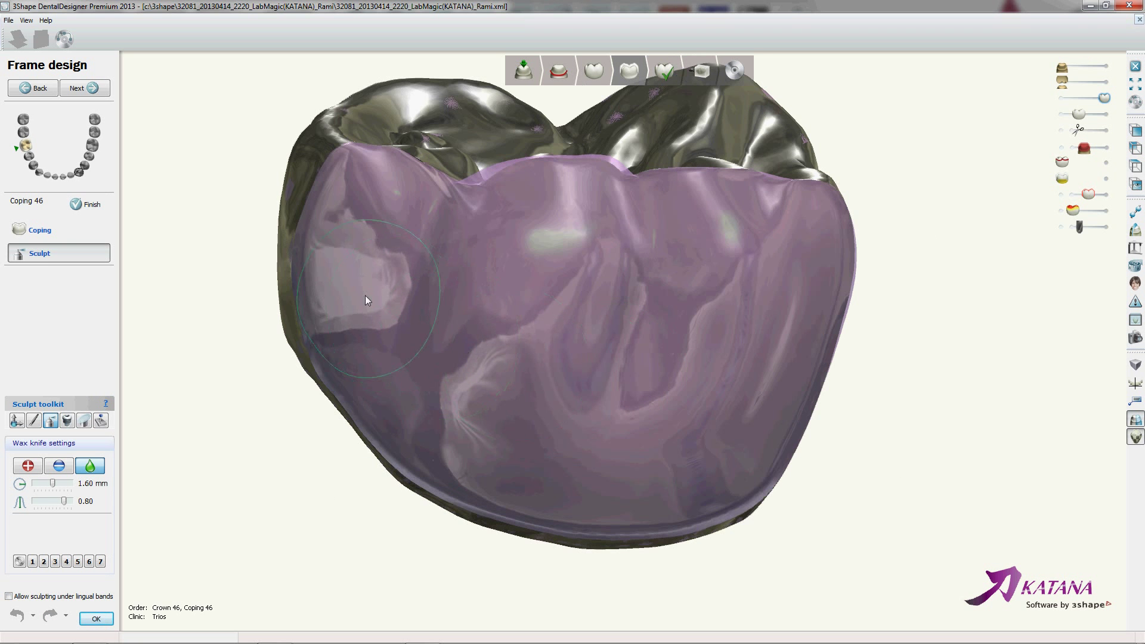
{"action": "right_click_drag", "start_coordinate": [649, 460], "coordinate": [566, 454]}
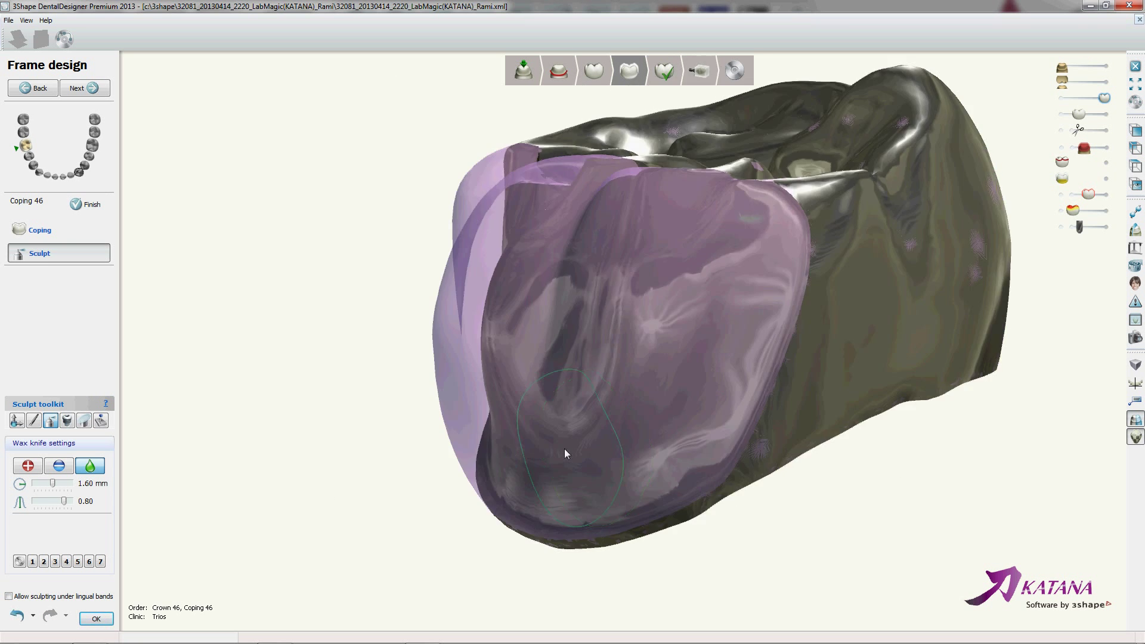
{"action": "mouse_move", "coordinate": [665, 303]}
{"action": "right_mouse_down"}
{"action": "mouse_move", "coordinate": [679, 333]}
{"action": "mouse_move", "coordinate": [718, 318]}
{"action": "right_mouse_up"}
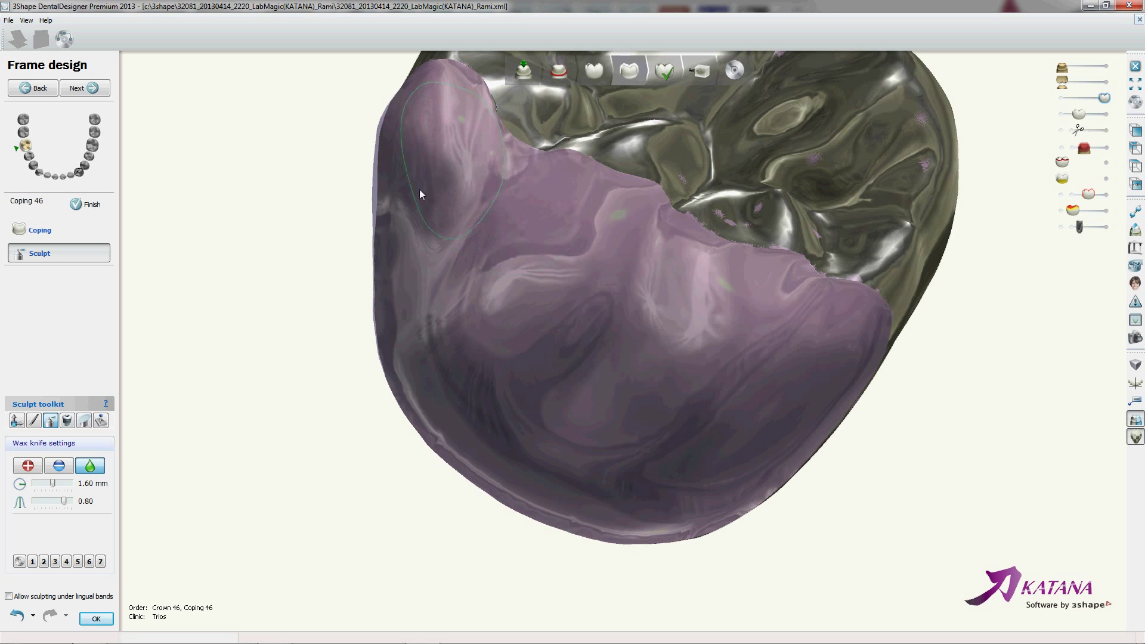
{"action": "mouse_move", "coordinate": [460, 414]}
{"action": "right_mouse_down"}
{"action": "mouse_move", "coordinate": [535, 351]}
{"action": "mouse_move", "coordinate": [513, 340]}
{"action": "right_mouse_up"}
Accept the sculpt, make the jaw model fully opaque, and zoom out to see Coping 46 among its neighbours.
{"action": "left_click", "coordinate": [96, 618]}
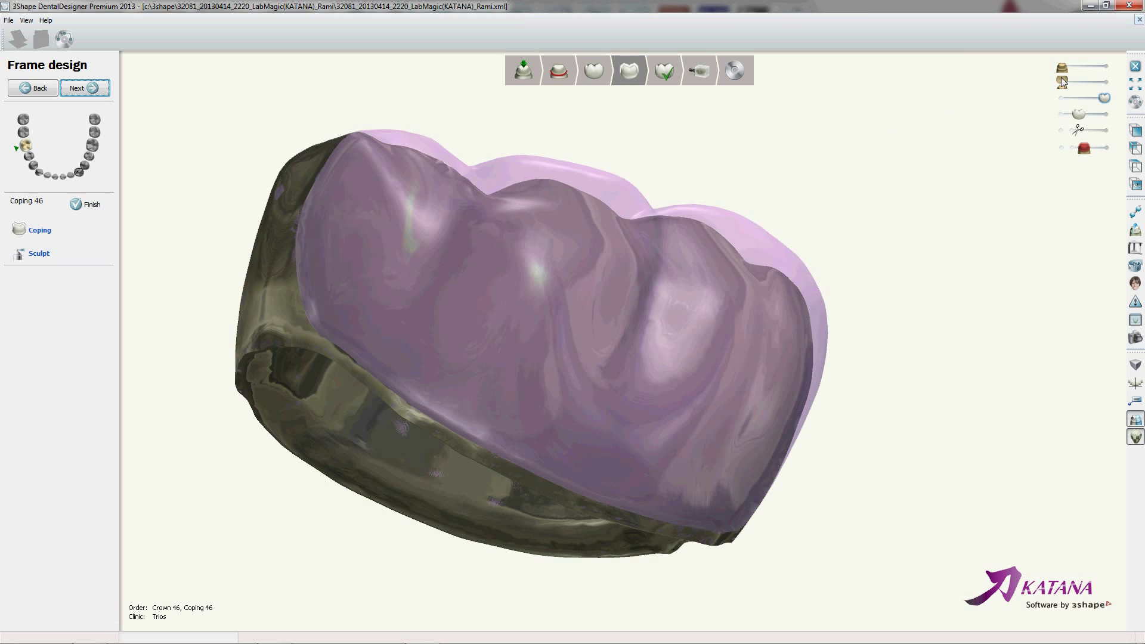
{"action": "mouse_move", "coordinate": [1065, 81]}
{"action": "left_mouse_down"}
{"action": "mouse_move", "coordinate": [1108, 79]}
{"action": "mouse_move", "coordinate": [1085, 66]}
{"action": "mouse_move", "coordinate": [1105, 67]}
{"action": "left_mouse_up"}
{"action": "scroll", "coordinate": [874, 178], "scroll_direction": "down", "scroll_amount": 5}
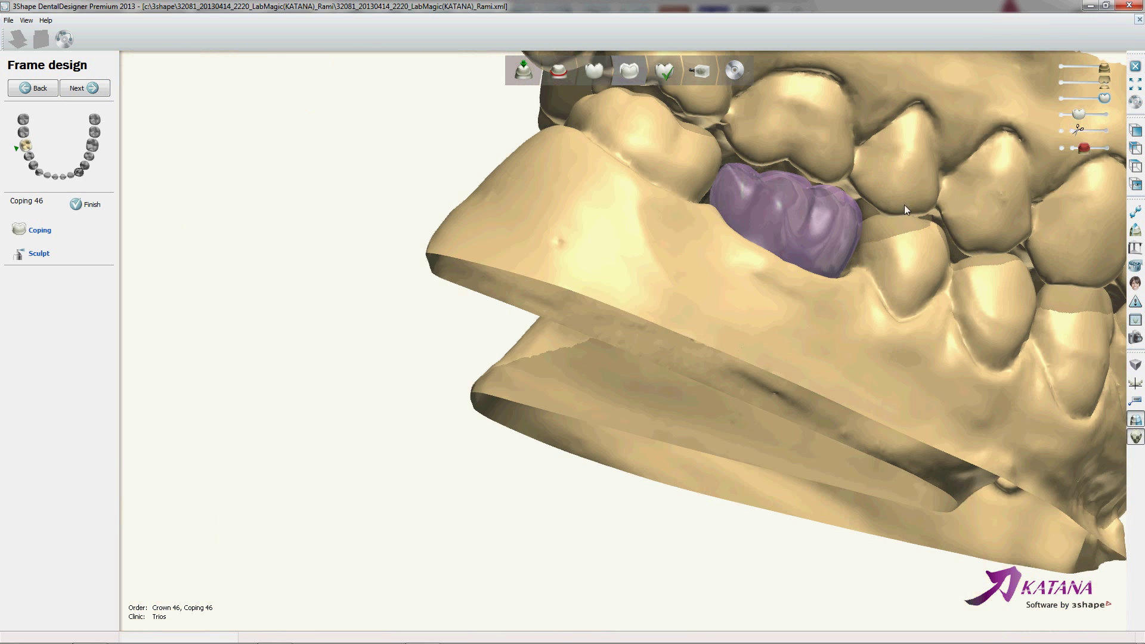
{"action": "mouse_move", "coordinate": [964, 259]}
{"action": "right_mouse_down"}
{"action": "mouse_move", "coordinate": [950, 295]}
{"action": "mouse_move", "coordinate": [882, 298]}
{"action": "mouse_move", "coordinate": [835, 327]}
{"action": "mouse_move", "coordinate": [770, 283]}
{"action": "mouse_move", "coordinate": [854, 239]}
{"action": "mouse_move", "coordinate": [808, 296]}
{"action": "mouse_move", "coordinate": [822, 213]}
{"action": "mouse_move", "coordinate": [702, 314]}
{"action": "mouse_move", "coordinate": [521, 349]}
{"action": "mouse_move", "coordinate": [698, 389]}
{"action": "right_mouse_up"}
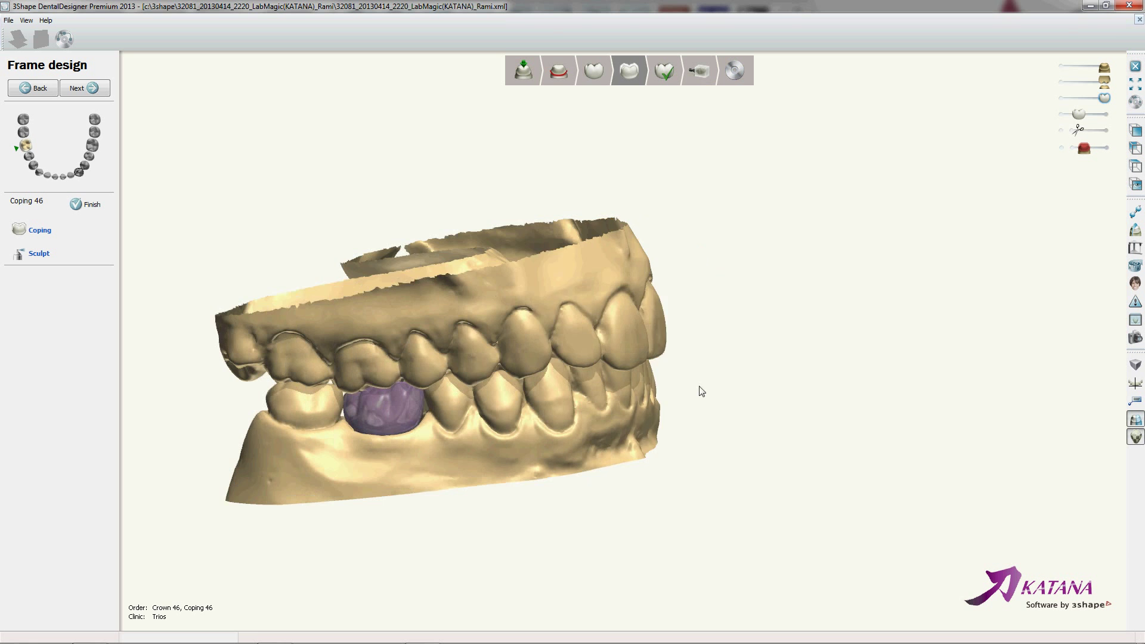
Proceed to Finalize accepting all thickness warnings, then make the upper jaw transparent and view the lower arch from above.
{"action": "left_click", "coordinate": [92, 90]}
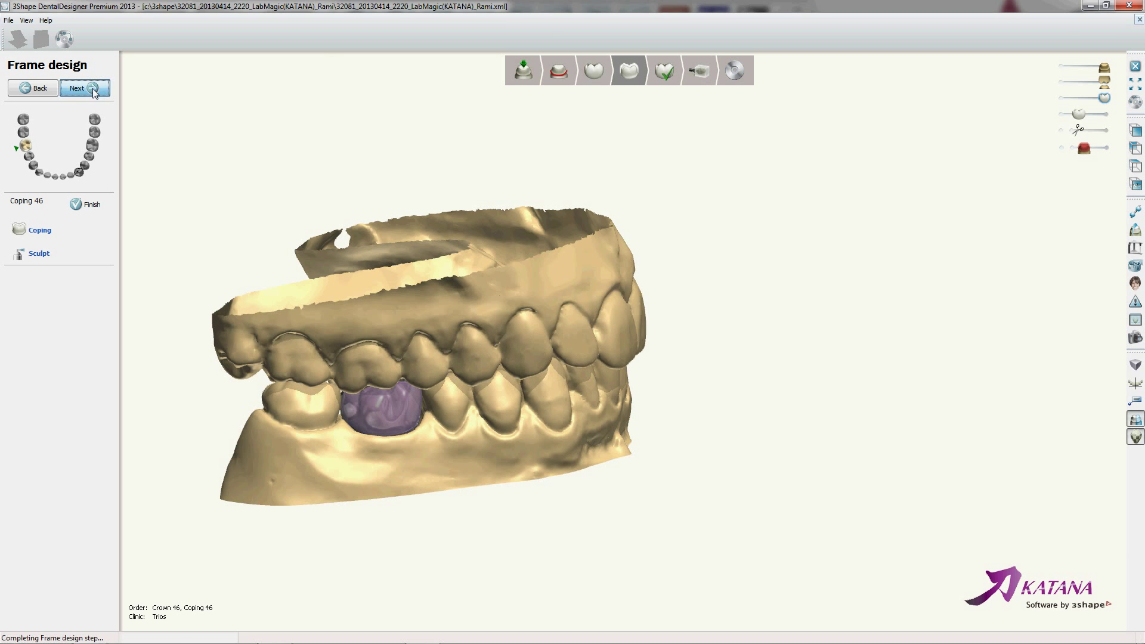
{"action": "left_click", "coordinate": [557, 357]}
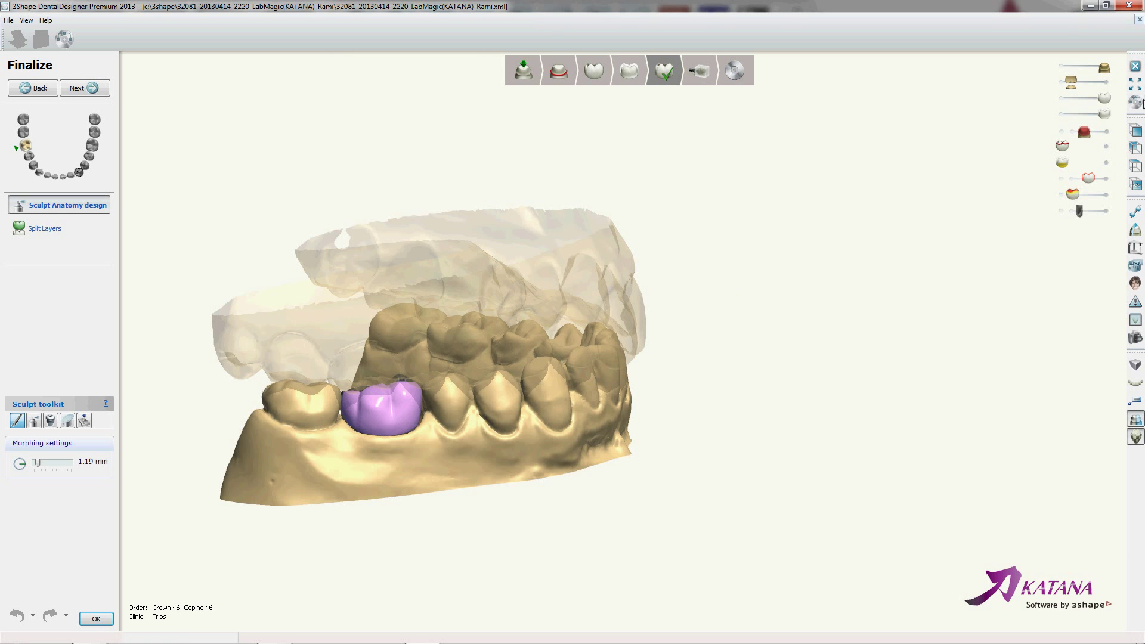
{"action": "left_click_drag", "start_coordinate": [1071, 82], "coordinate": [1064, 82]}
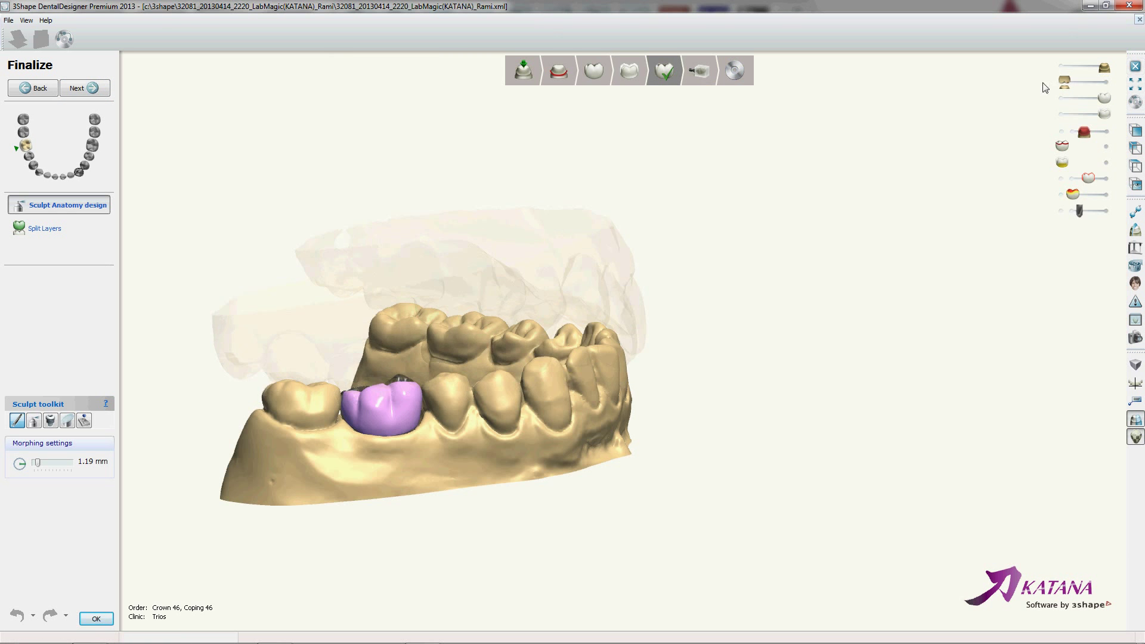
{"action": "right_click_drag", "start_coordinate": [767, 218], "coordinate": [761, 260]}
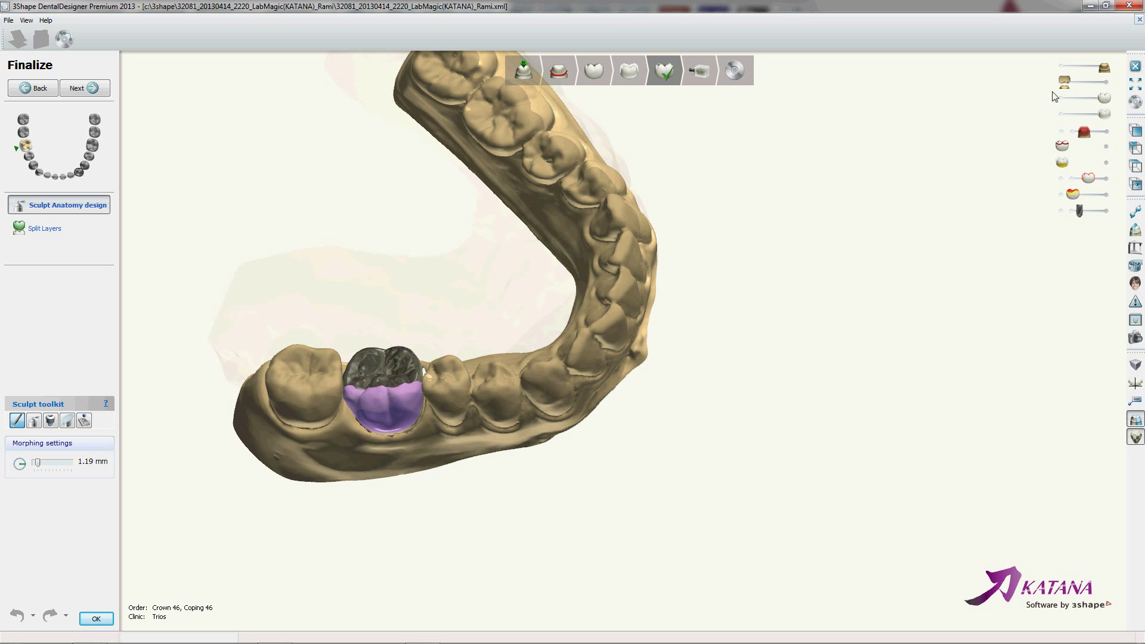